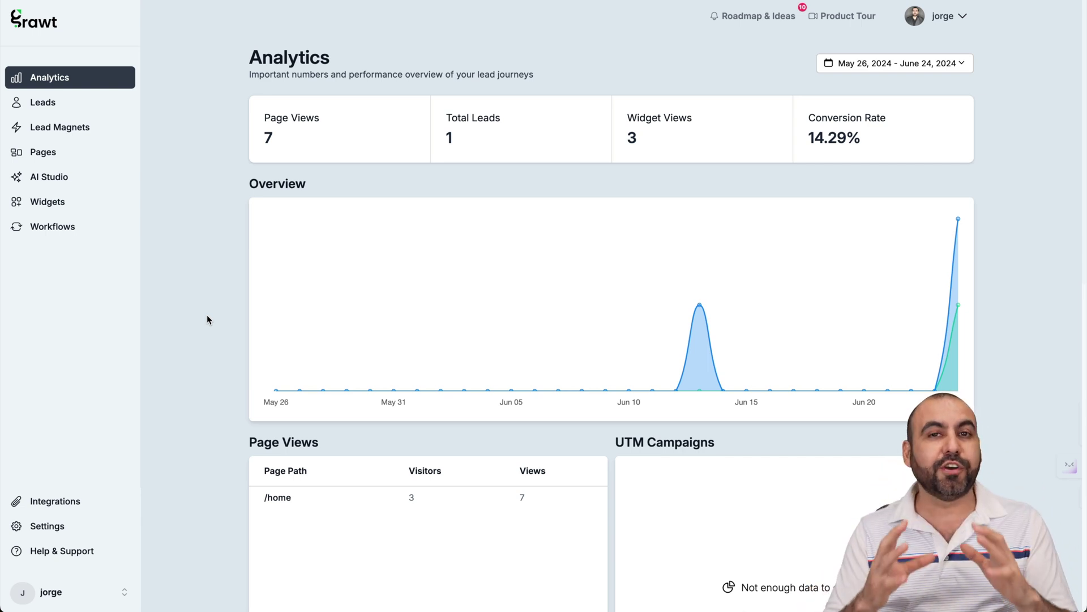
Step: Switch from Analytics to the landing pages list showing Home and Page
left_click(77, 161)
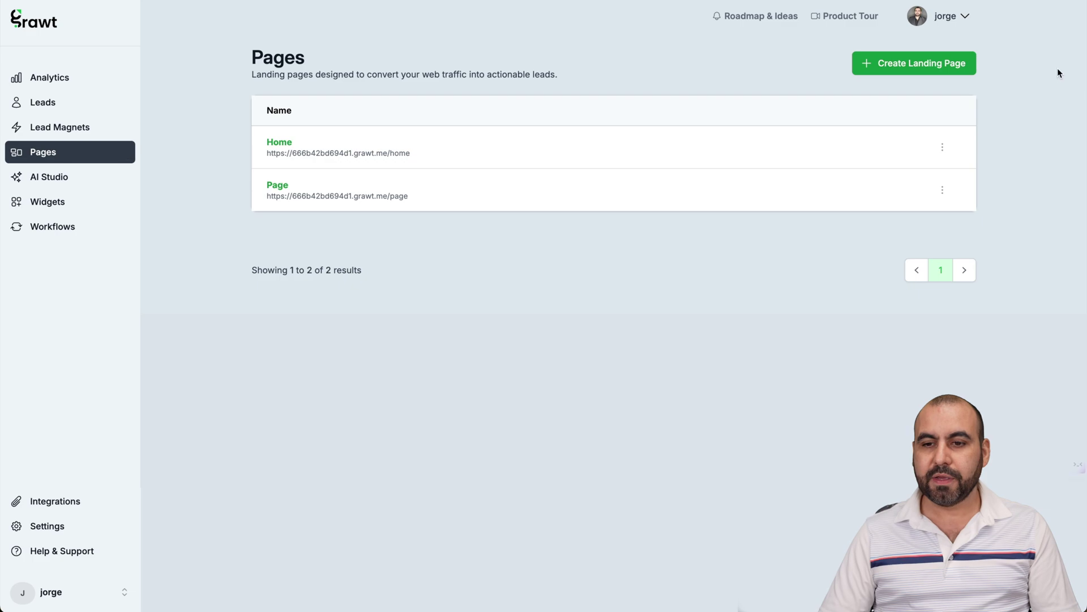
Step: Generate a landing page named 'Test for video' from the unified platform template
left_click(934, 64)
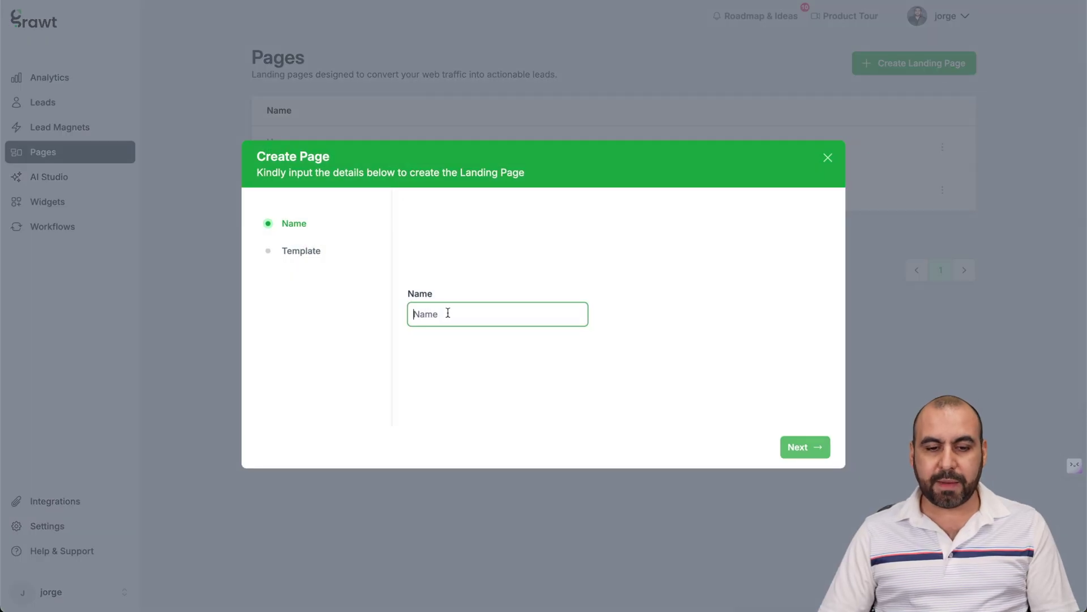
type("Test for video")
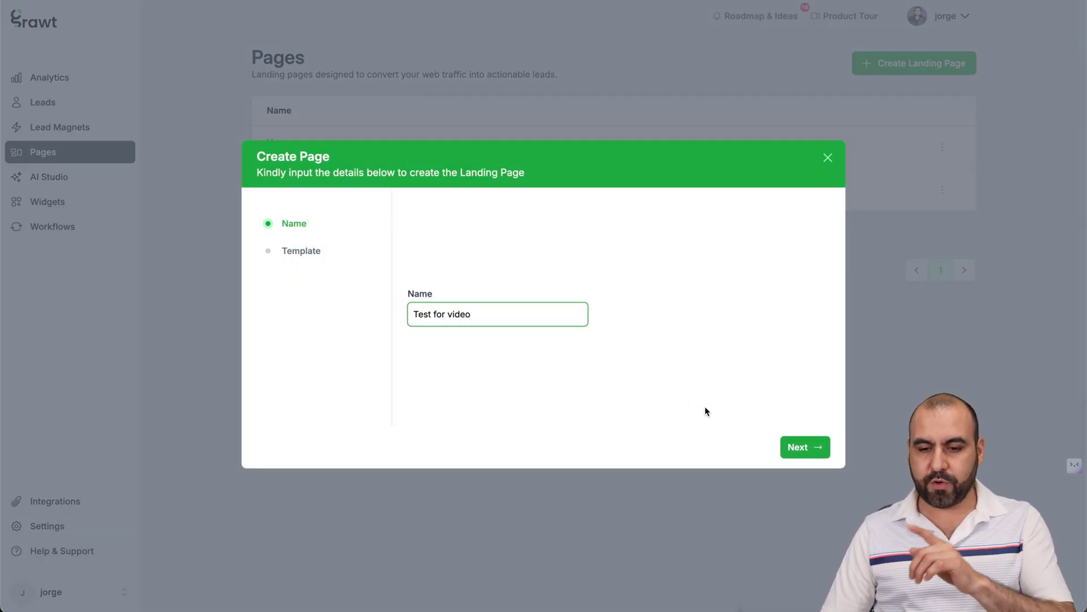
left_click(790, 442)
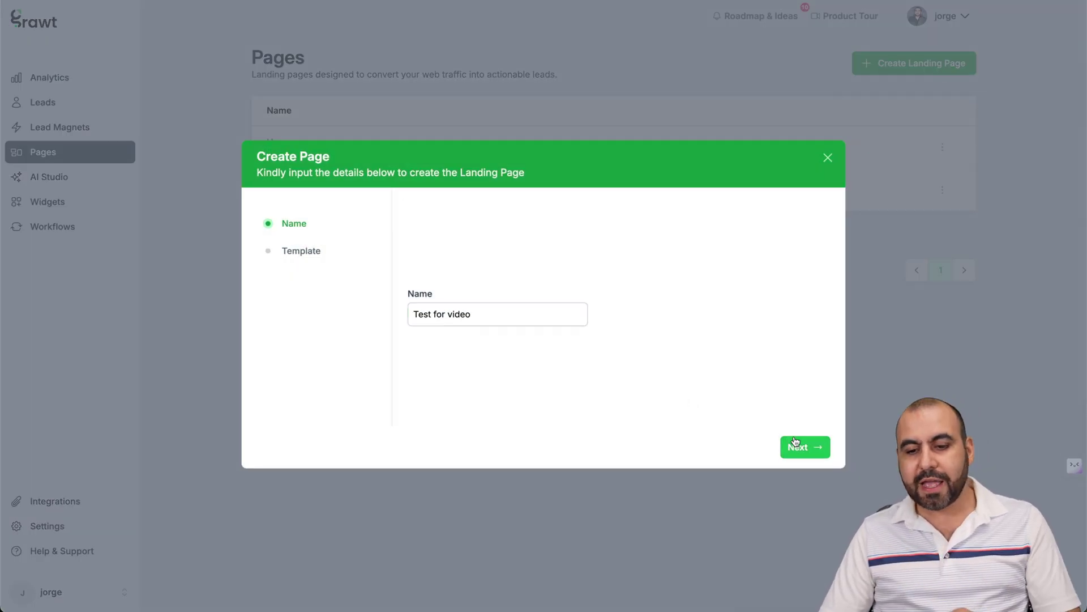
left_click(801, 447)
scroll(740, 316, "down", 3)
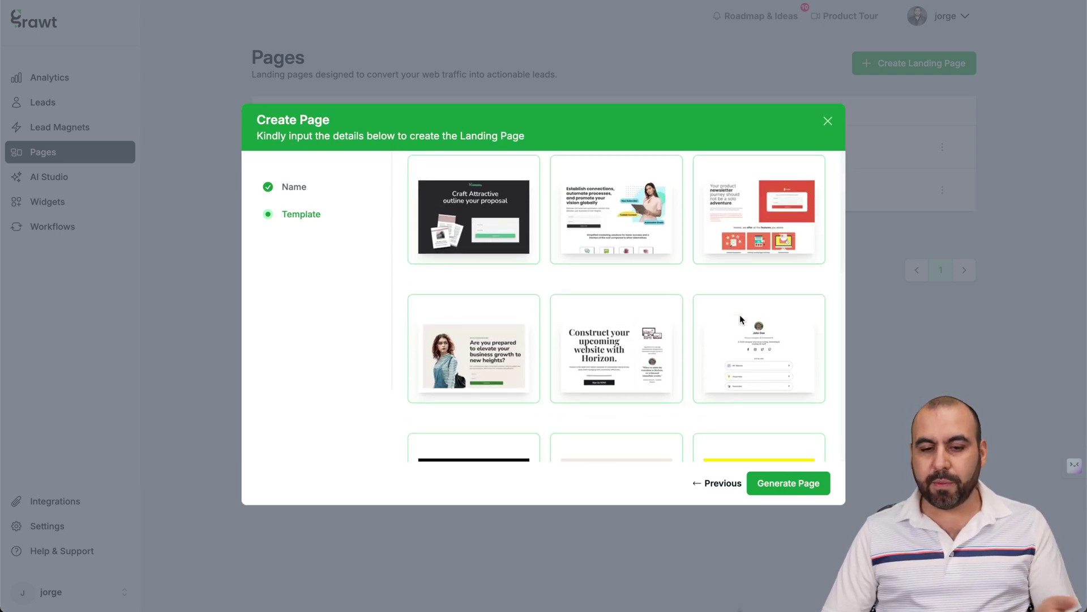
scroll(741, 320, "down", 2)
scroll(742, 321, "down", 2)
scroll(741, 319, "down", 1)
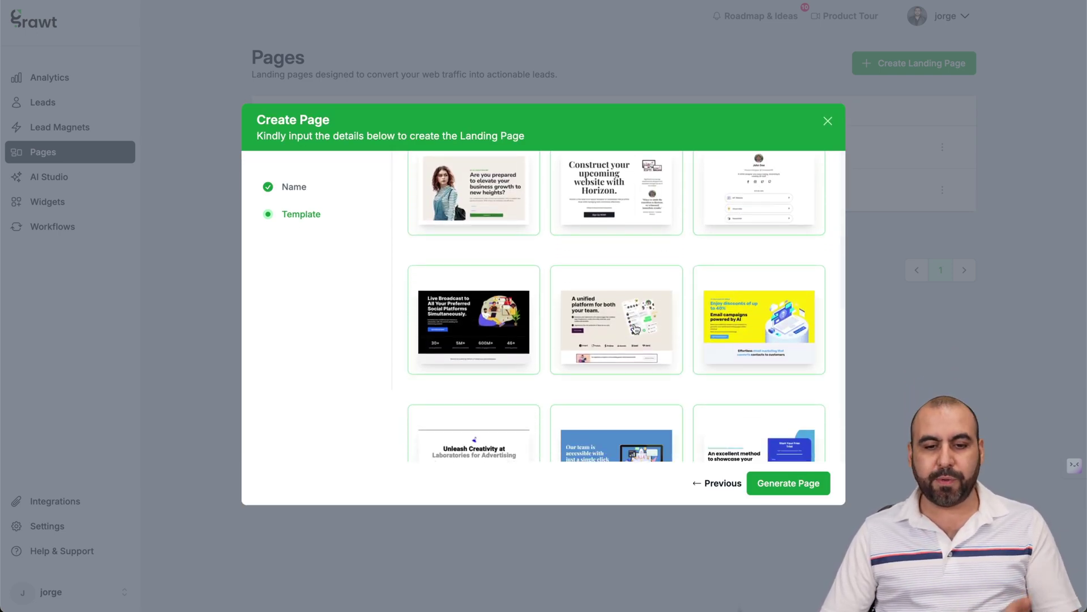
left_click(635, 329)
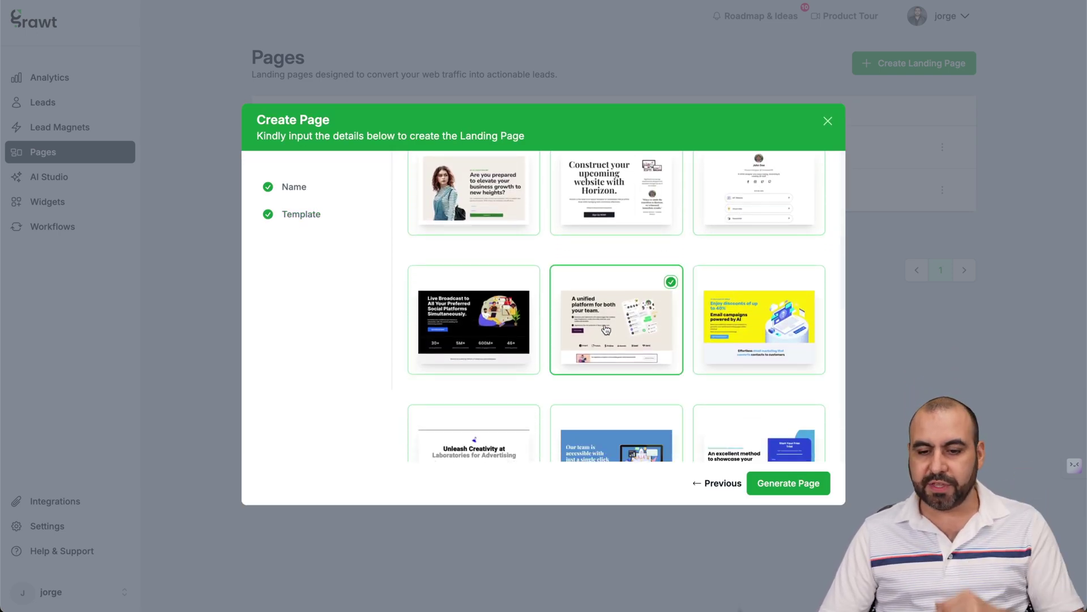
left_click(810, 492)
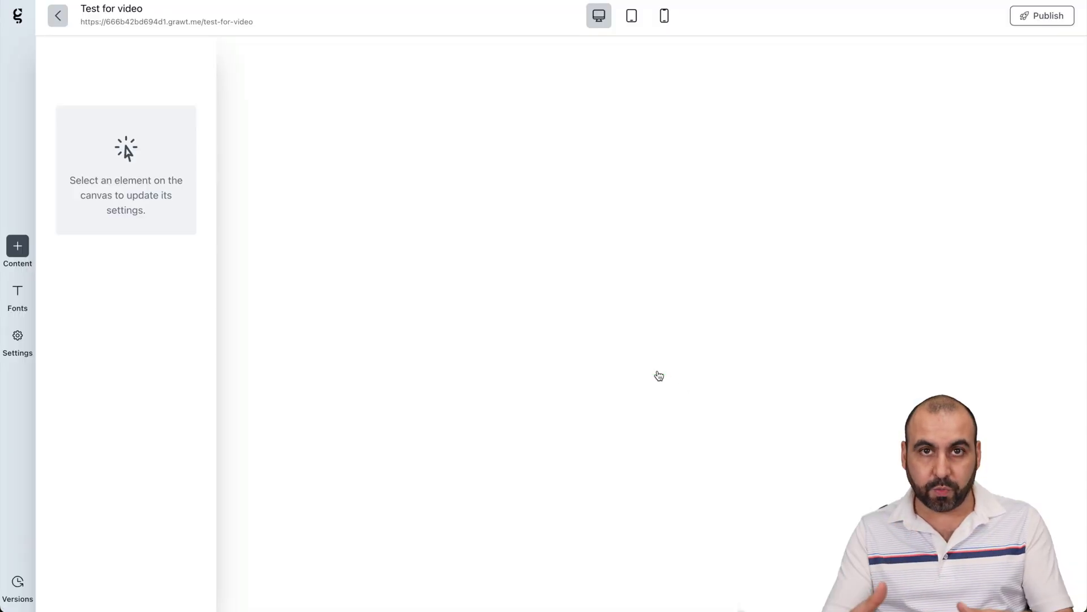
Step: Select the hero image and expand its Layout, Size and Spacing settings
left_click(832, 230)
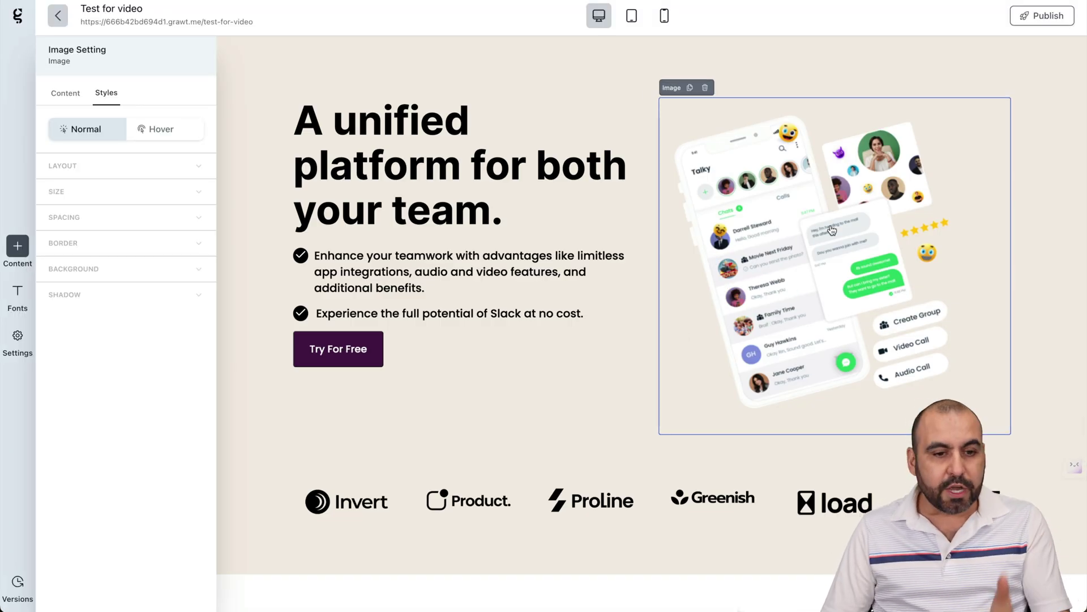
left_click(195, 173)
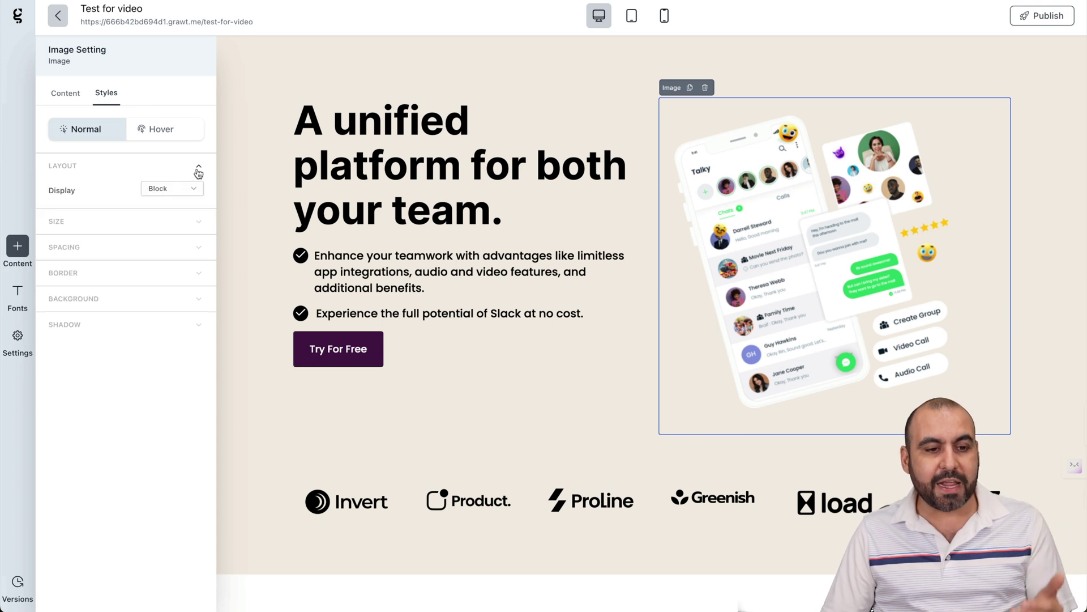
left_click(195, 220)
left_click(203, 297)
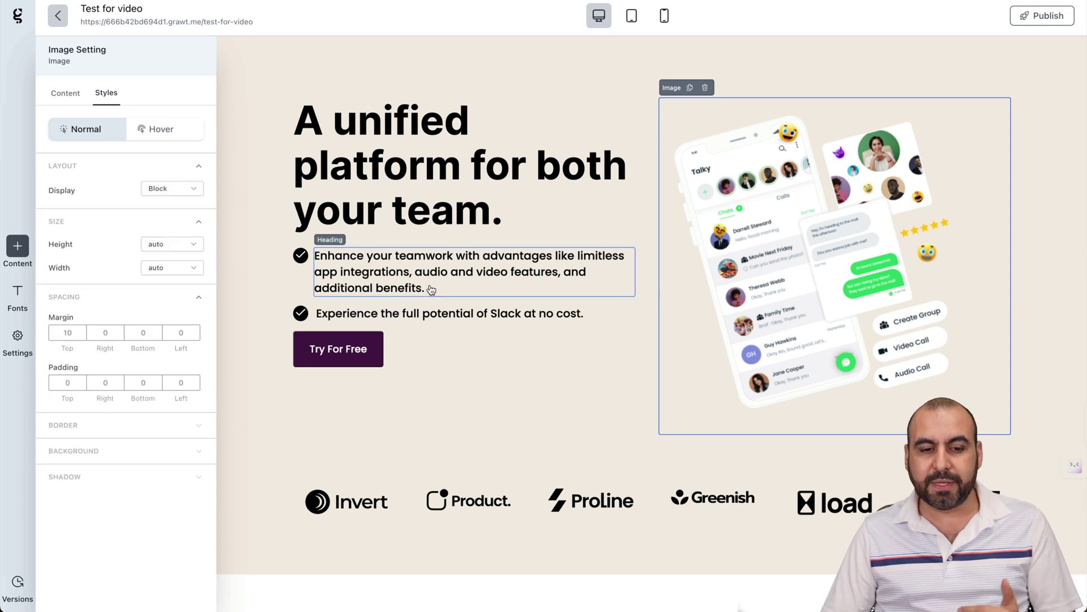
Step: Alternate the selection between the teamwork subheading and the hero image
left_click(429, 286)
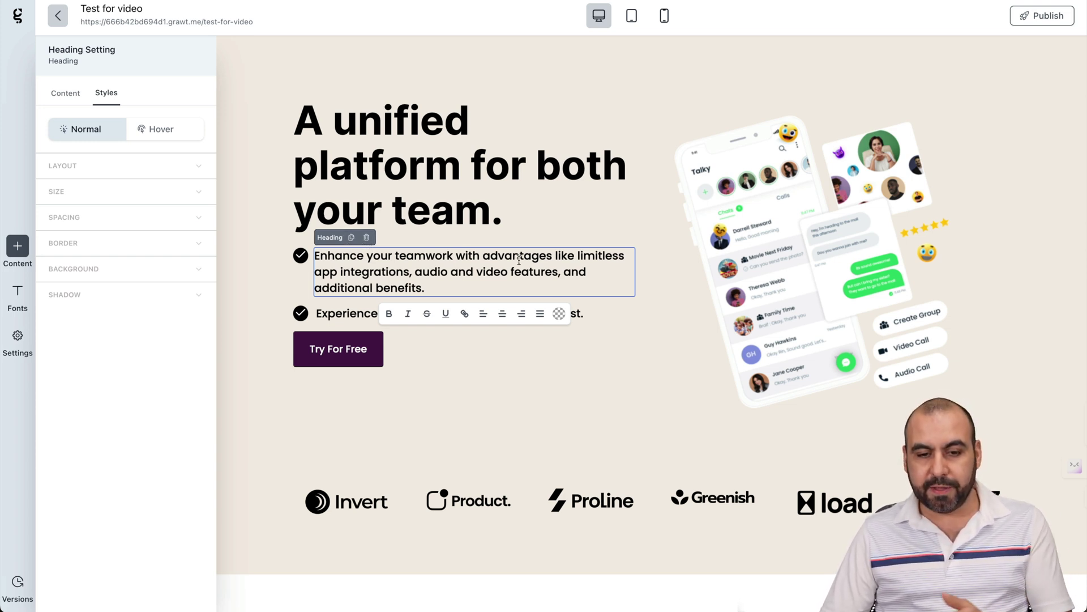
left_click(852, 255)
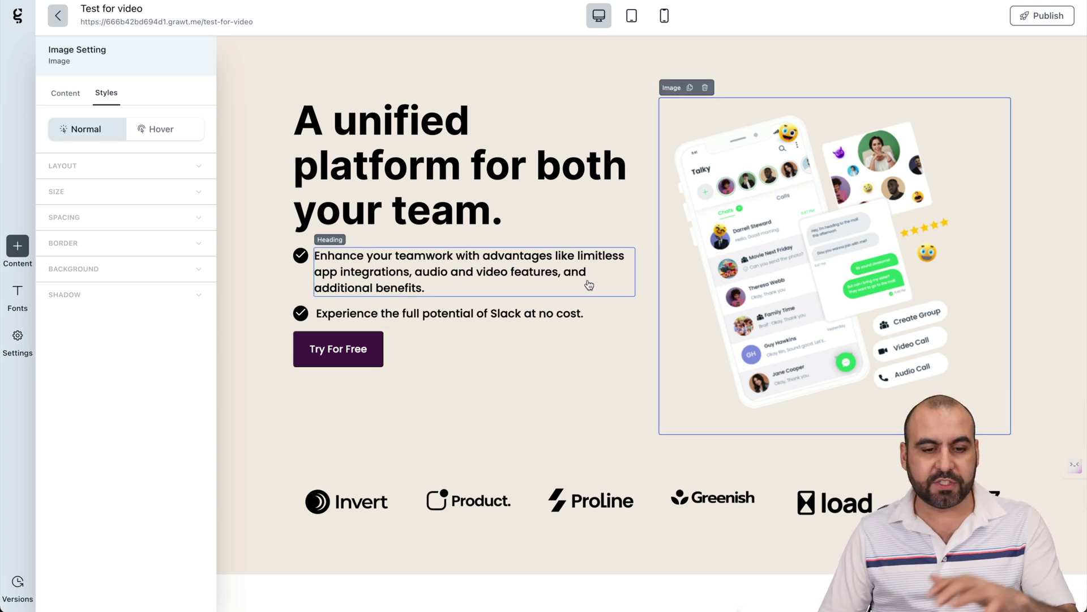
left_click(520, 293)
left_click(669, 405)
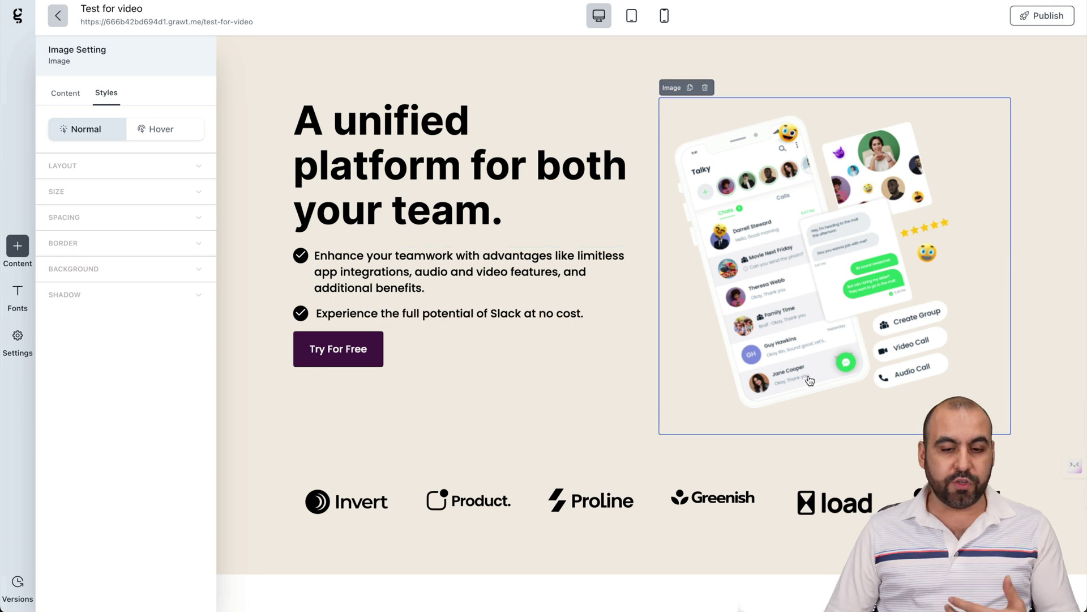
scroll(809, 380, "down", 2)
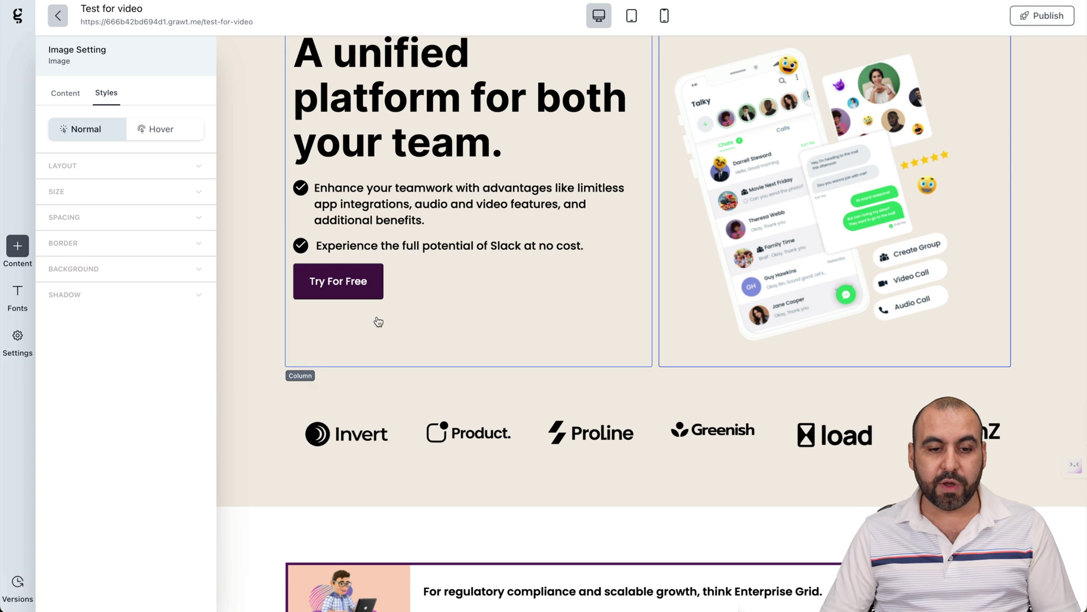
scroll(599, 470, "down", 5)
scroll(598, 470, "down", 3)
scroll(599, 470, "up", 3)
Step: Drop a Lead Magnet block above the feature cards and set it to the Coffee Lovers checklist
left_click(647, 406)
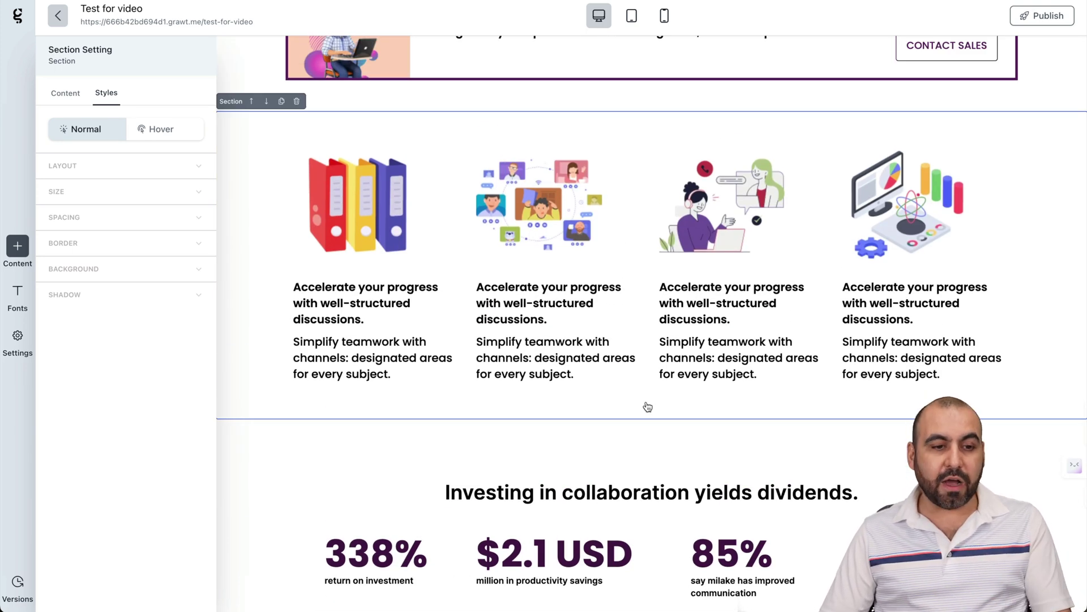
left_click(29, 246)
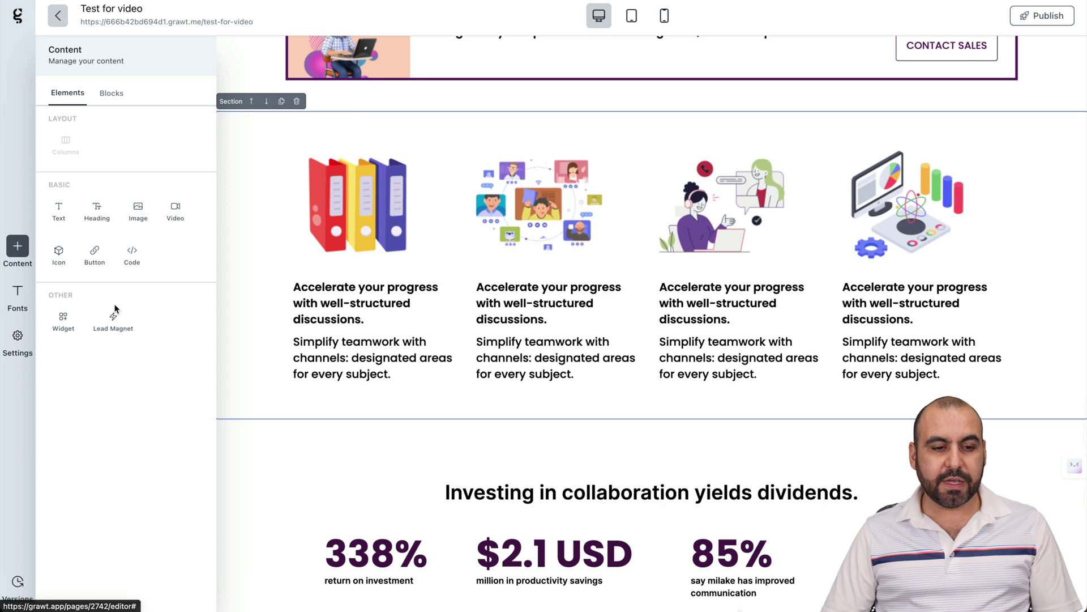
mouse_move(113, 319)
left_mouse_down()
mouse_move(563, 443)
mouse_move(626, 408)
left_mouse_up()
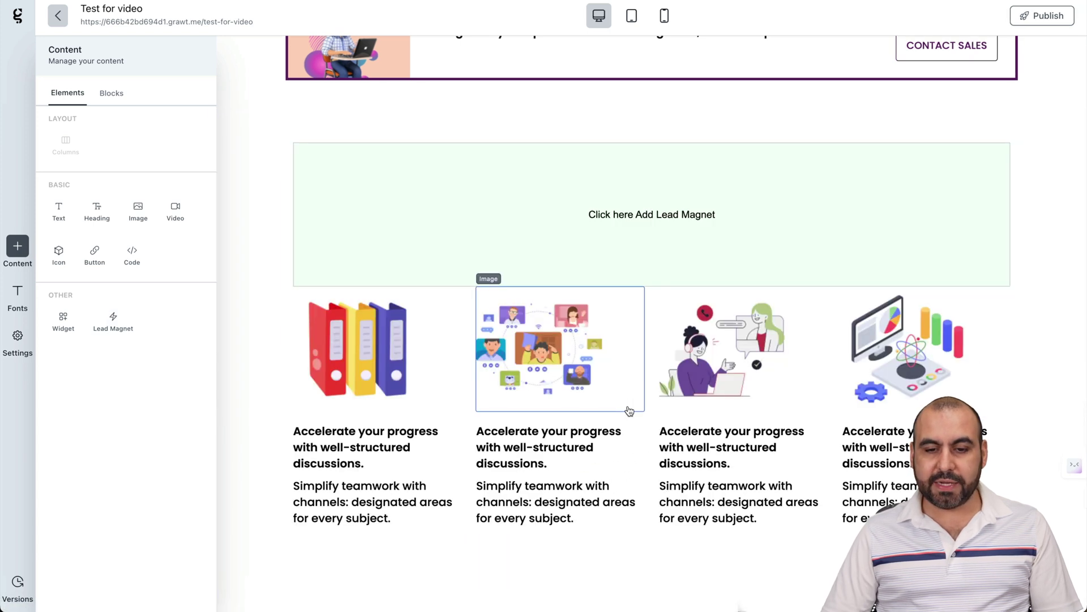
left_click(626, 221)
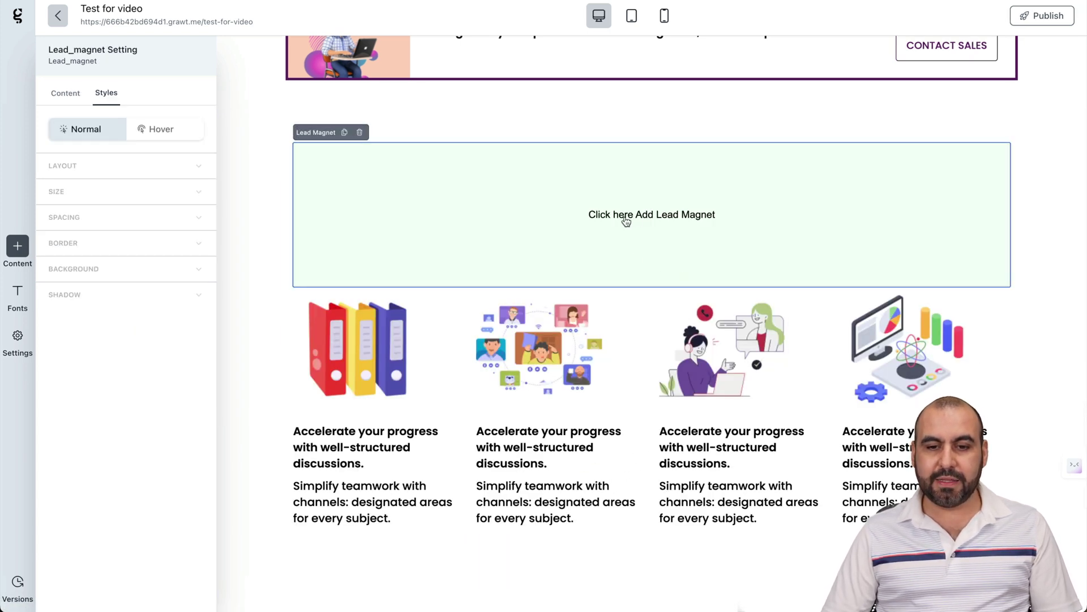
left_click(66, 96)
left_click(115, 146)
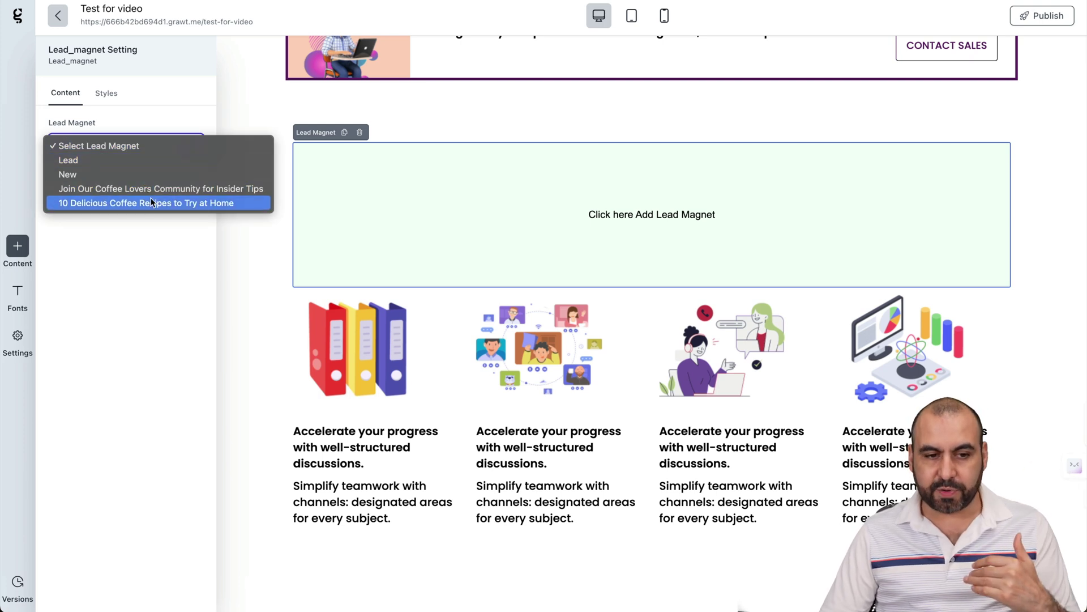
left_click(165, 193)
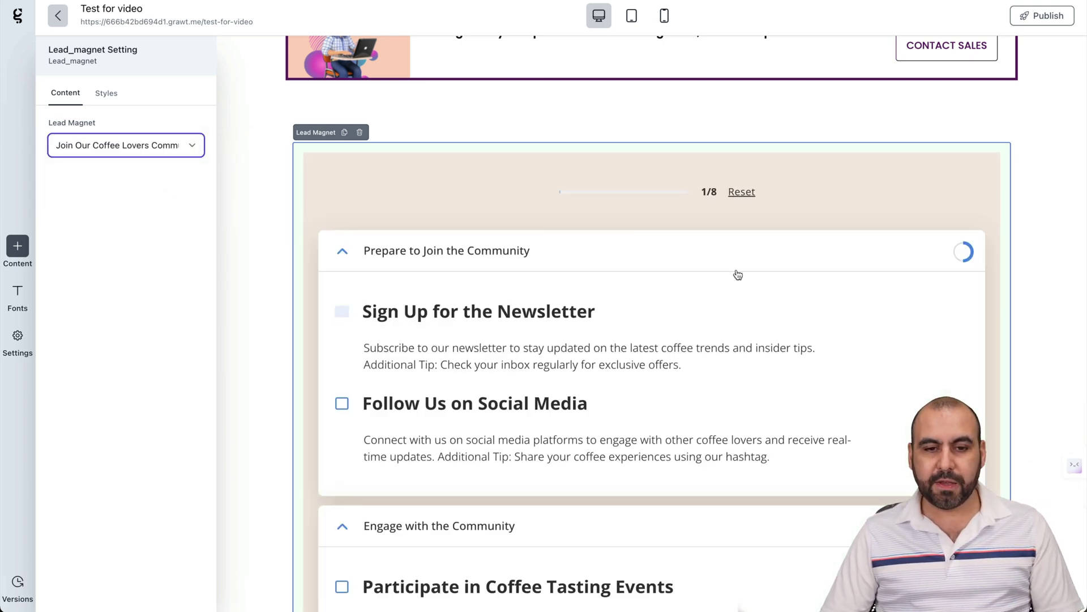
scroll(605, 400, "down", 2)
scroll(606, 400, "down", 2)
scroll(605, 400, "up", 2)
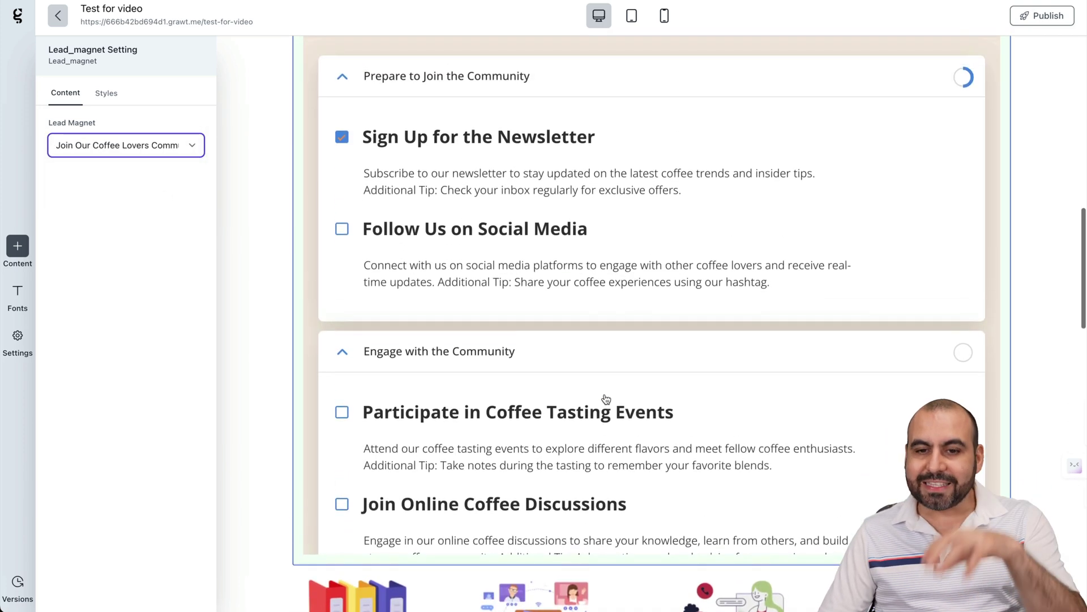
scroll(605, 400, "up", 1)
scroll(606, 399, "up", 1)
scroll(605, 399, "up", 1)
scroll(606, 399, "up", 1)
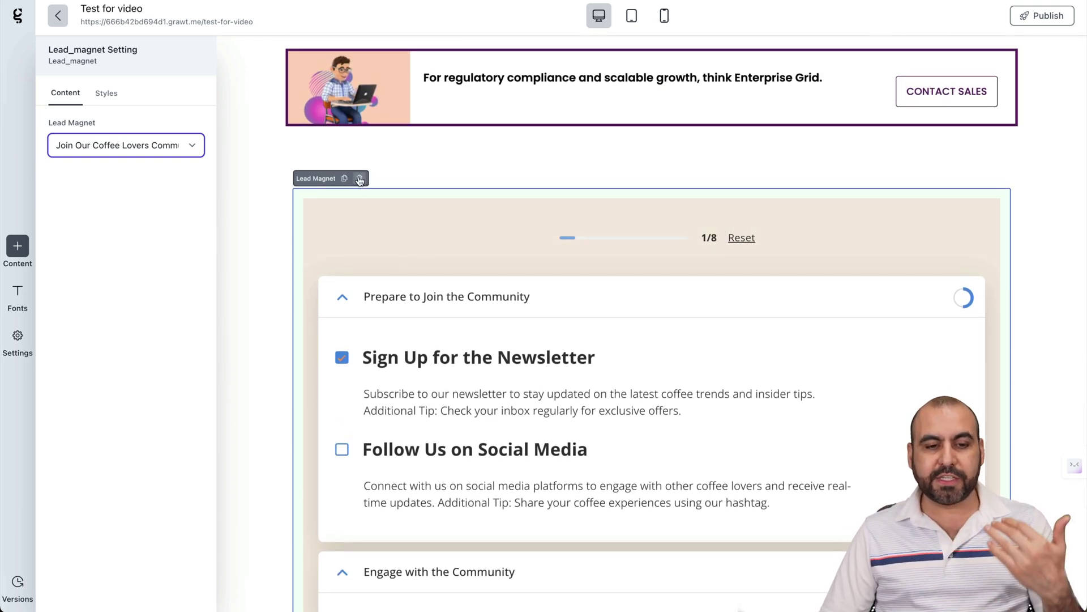
scroll(442, 310, "down", 3)
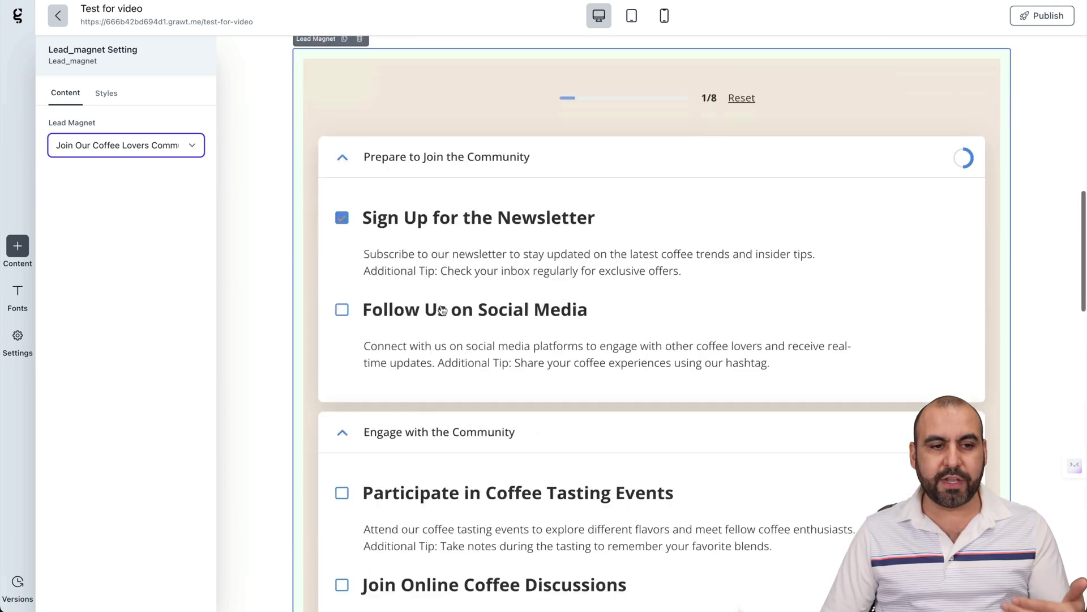
scroll(442, 310, "down", 5)
scroll(442, 310, "down", 1)
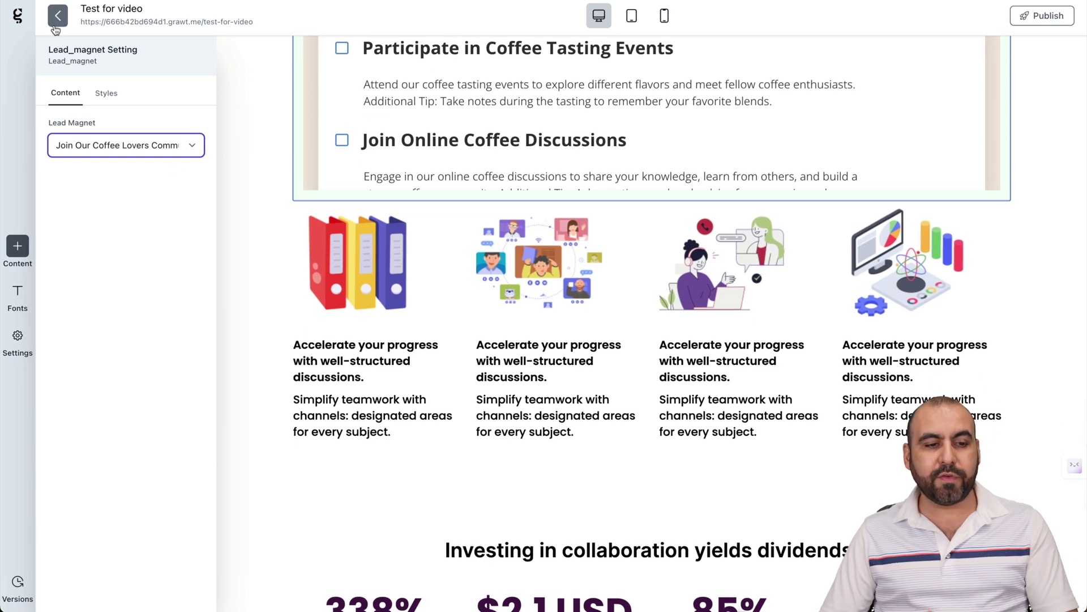
Step: Place an embedded widget in the first column and set its widget to 'Widget new'
left_click(19, 246)
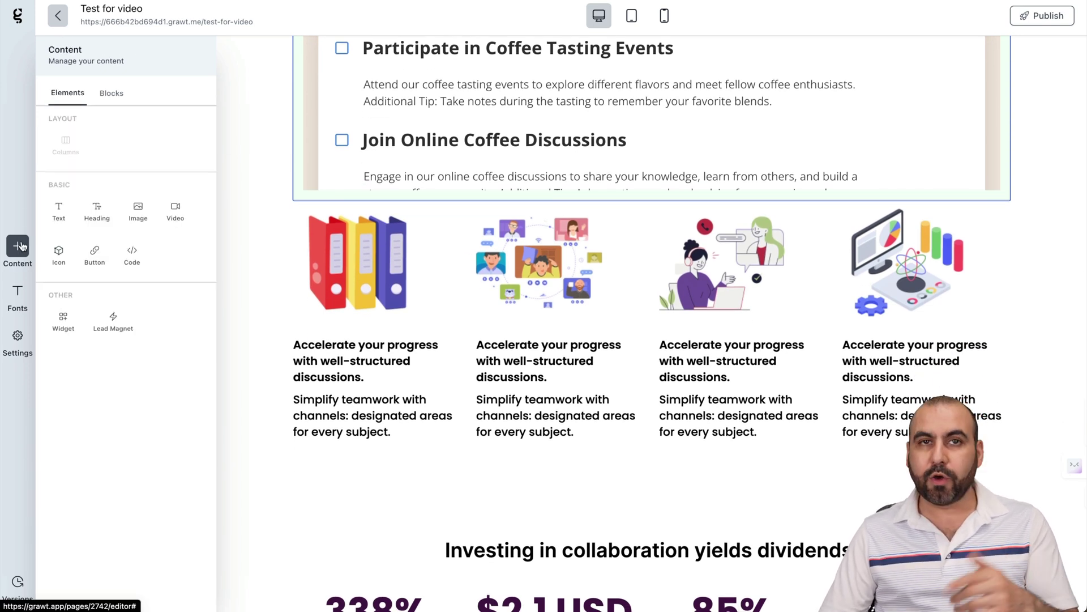
left_click_drag(63, 321, 371, 214)
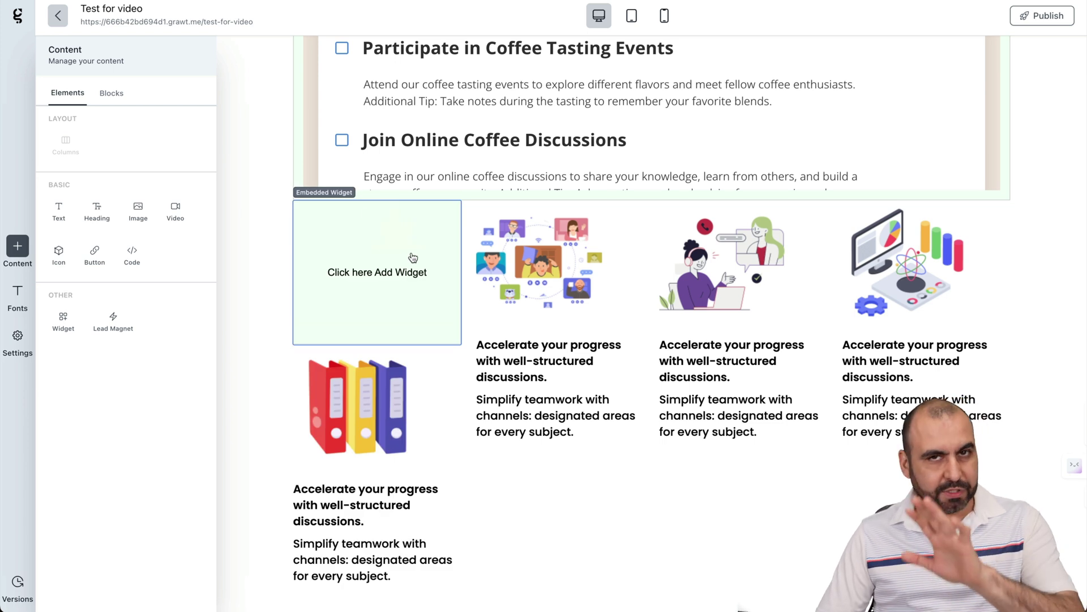
left_click(417, 280)
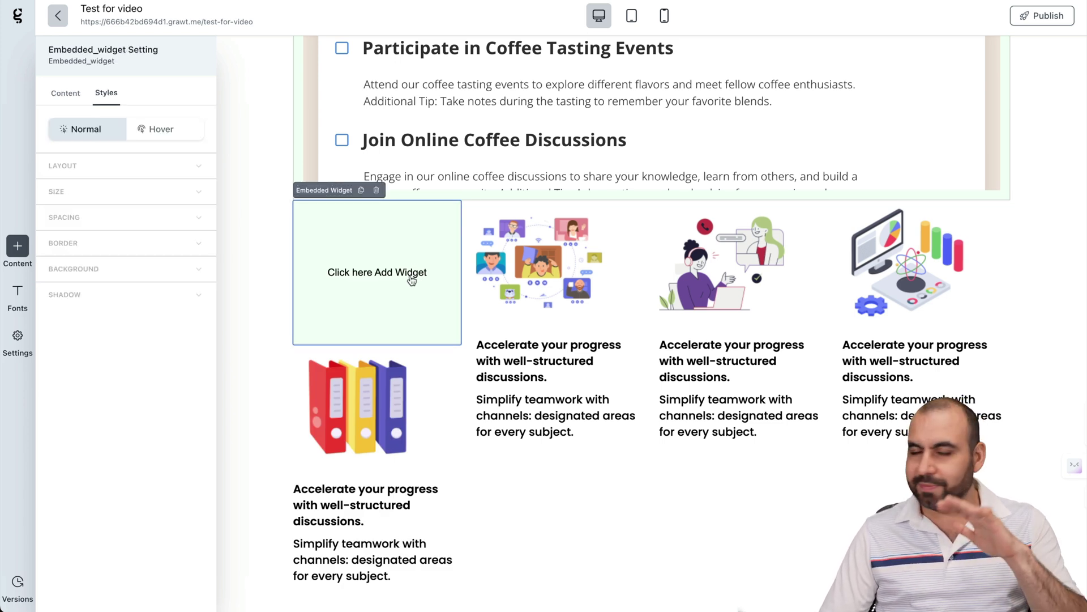
left_click(64, 94)
left_click(127, 143)
left_click(110, 164)
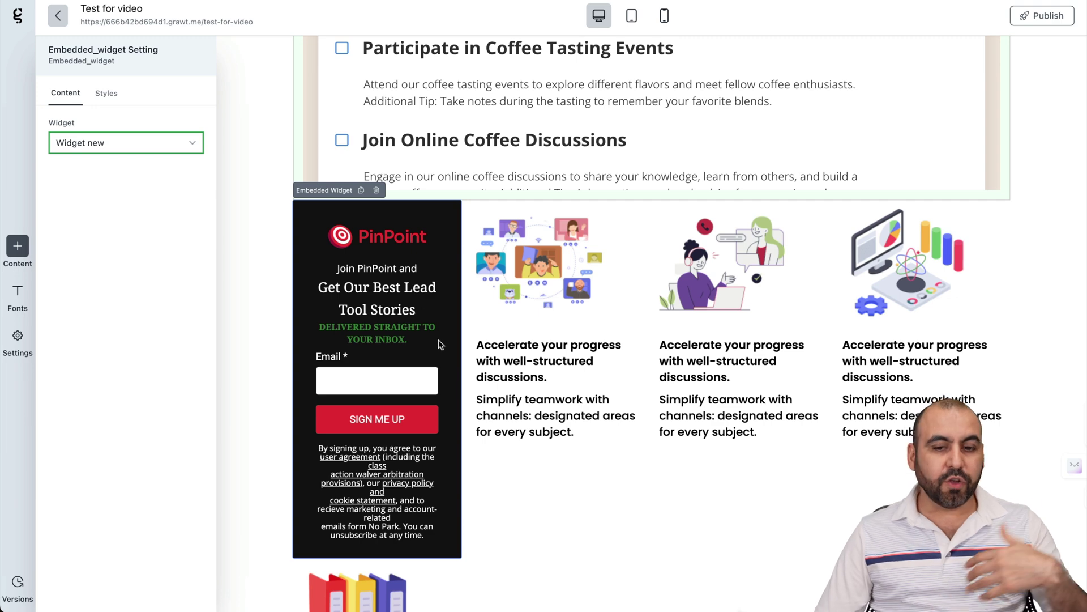
scroll(438, 345, "down", 2)
scroll(439, 339, "down", 3)
scroll(439, 343, "down", 6)
scroll(439, 342, "down", 3)
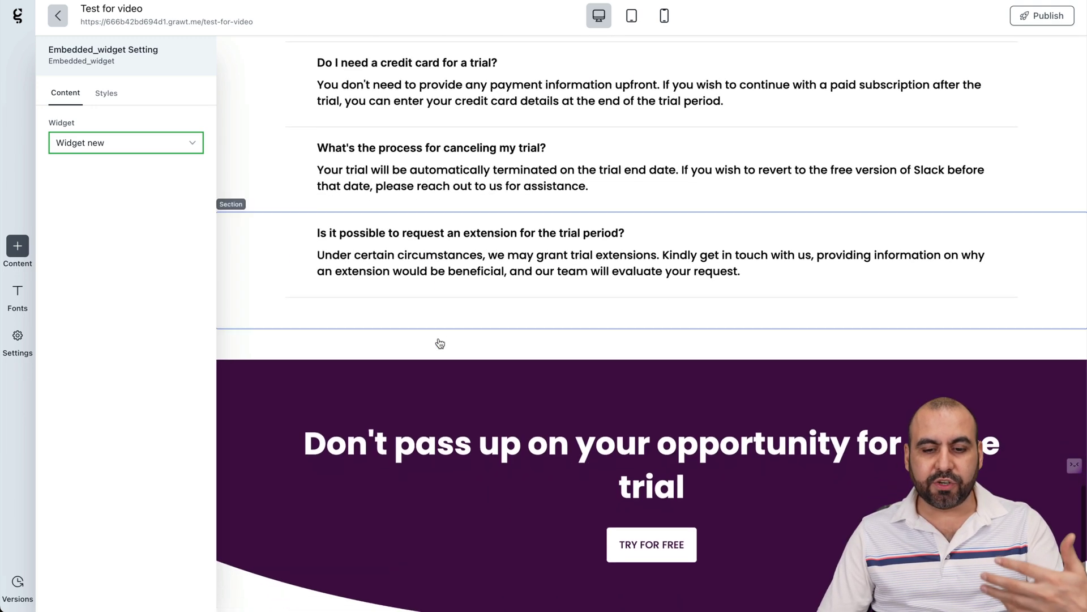
scroll(439, 343, "down", 2)
scroll(438, 342, "up", 15)
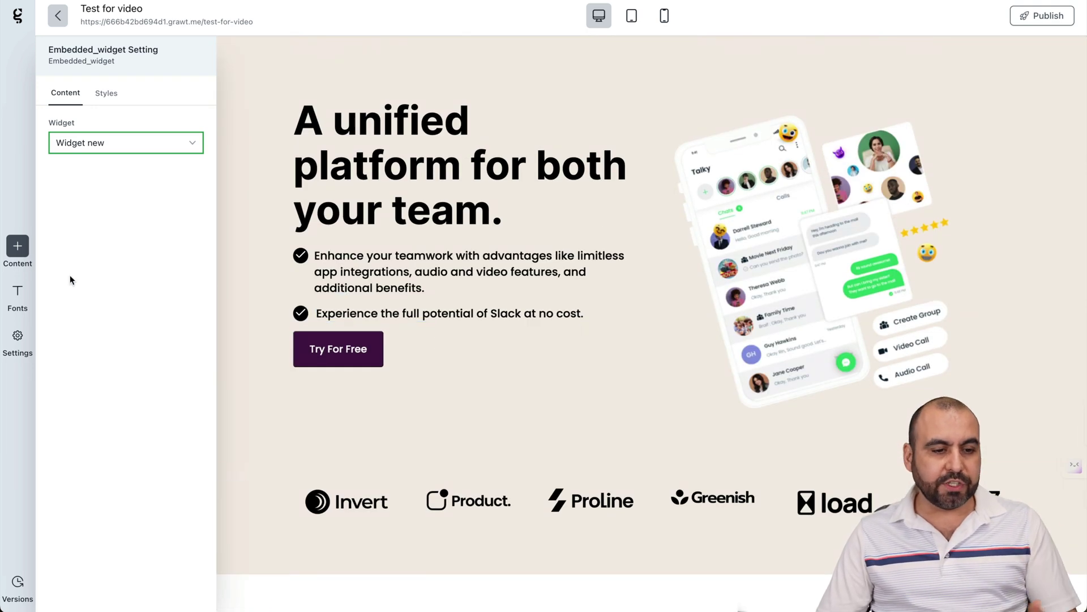
Step: Review the page's Fonts, Settings and Versions panels, then go to Lead Magnets
left_click(17, 290)
left_click(18, 347)
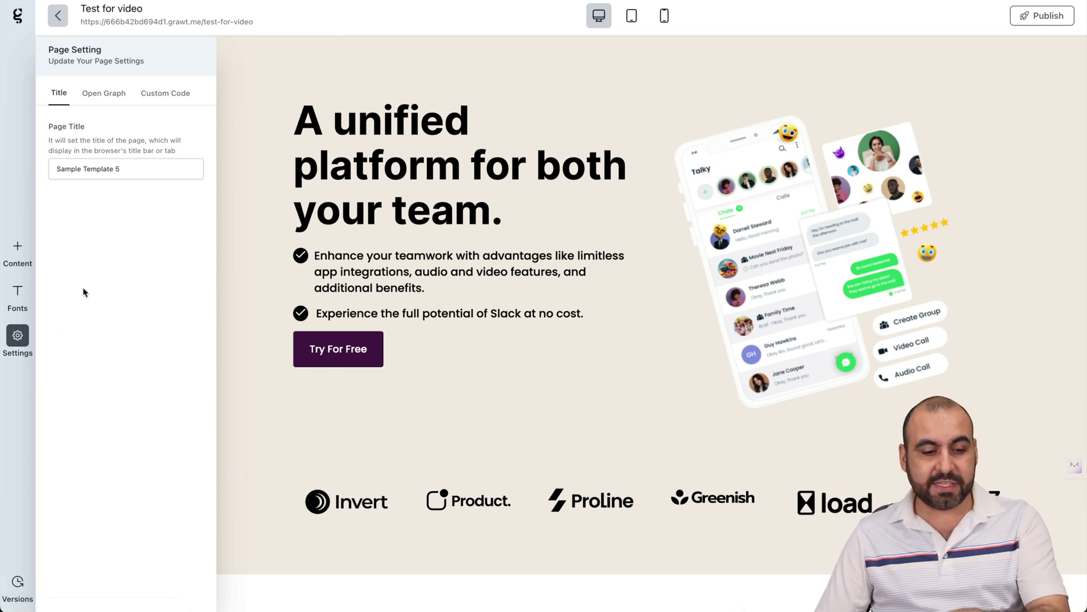
left_click(17, 587)
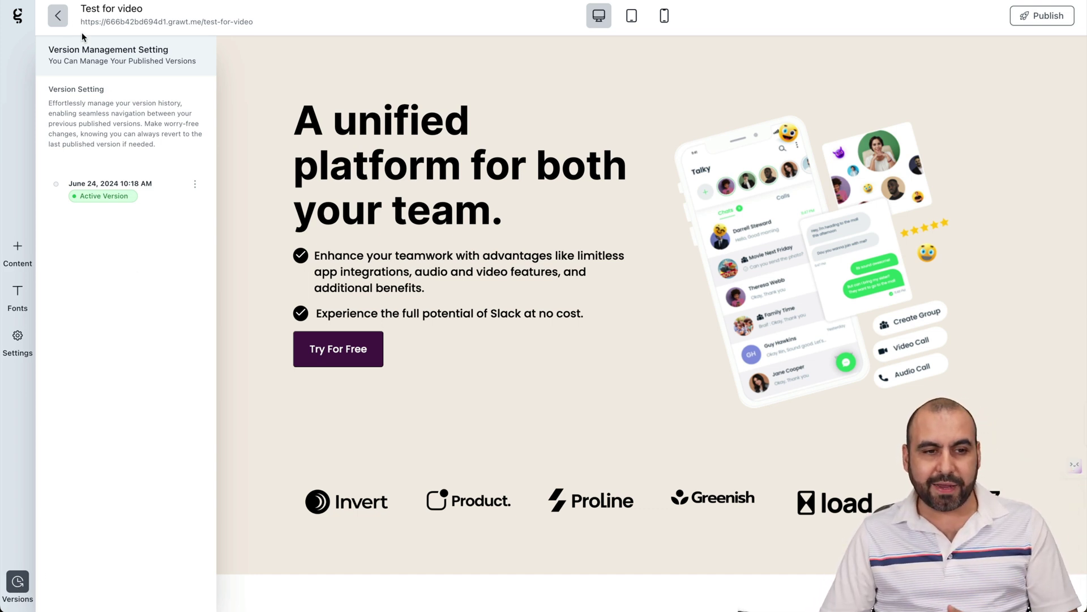
left_click(58, 16)
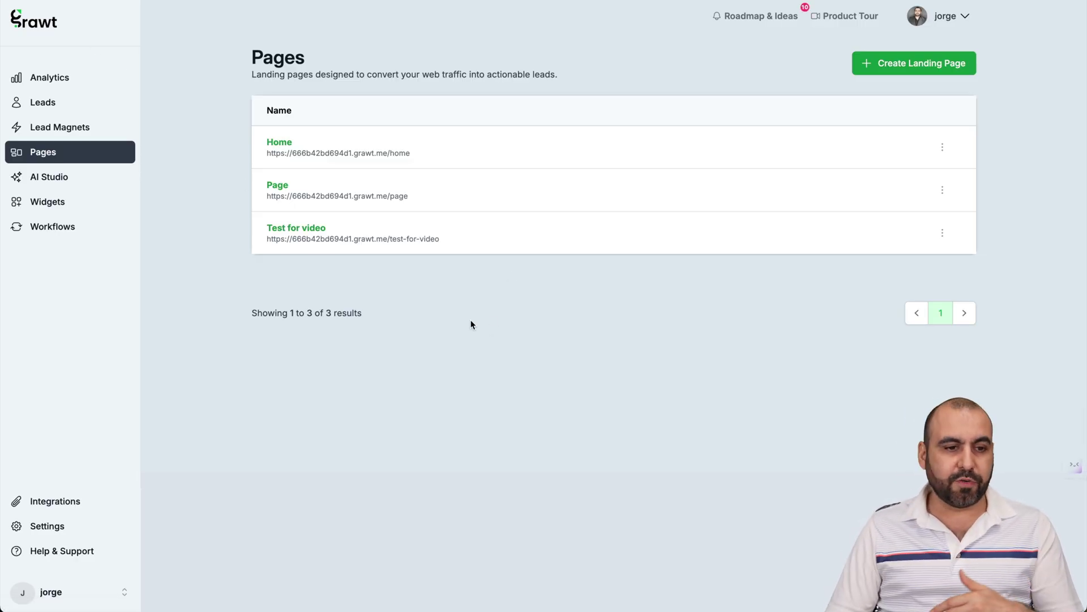
left_click(89, 126)
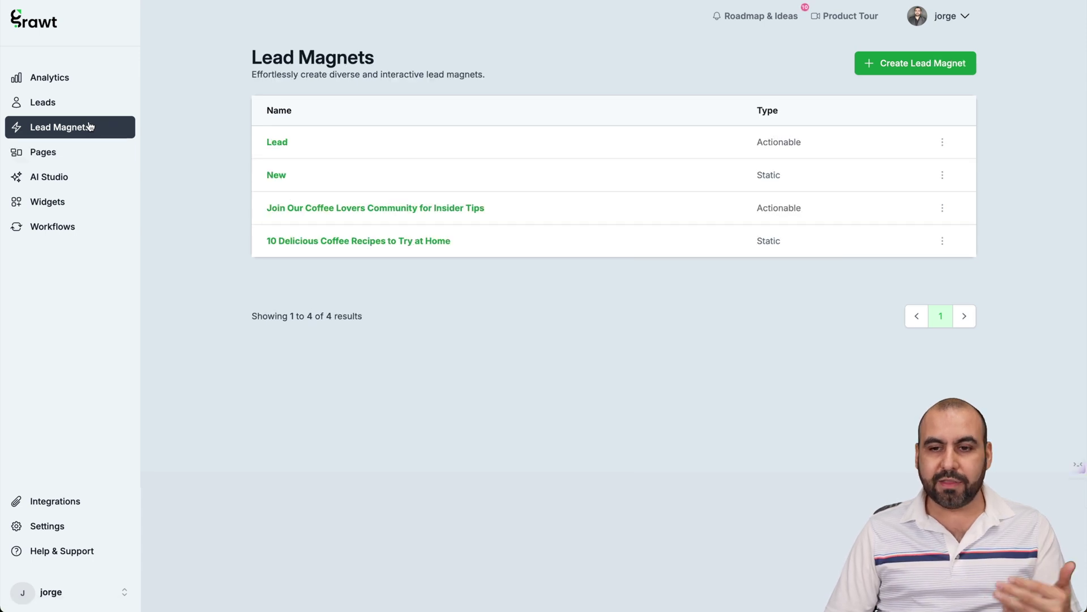
Step: Generate an actionable lead magnet named 'test' from the fourth, dark-themed template
left_click(885, 67)
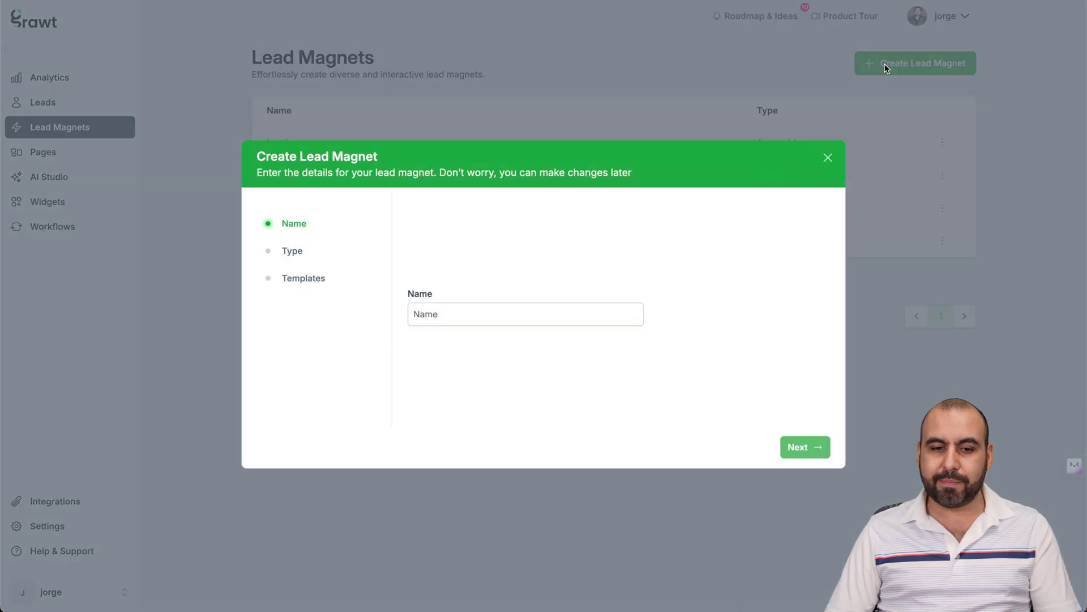
left_click(492, 308)
type("test")
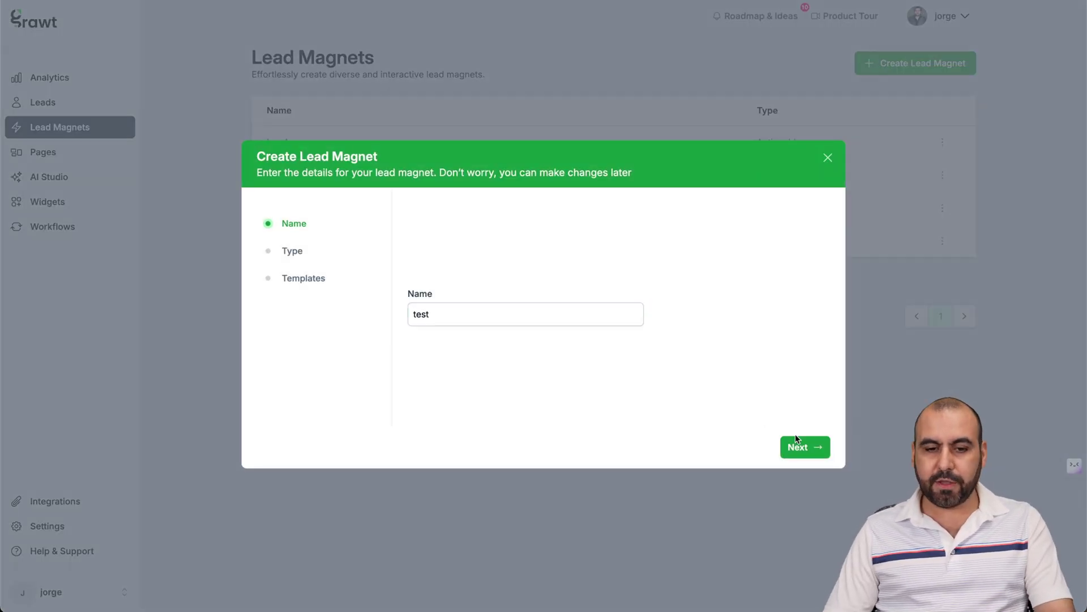
left_click(797, 447)
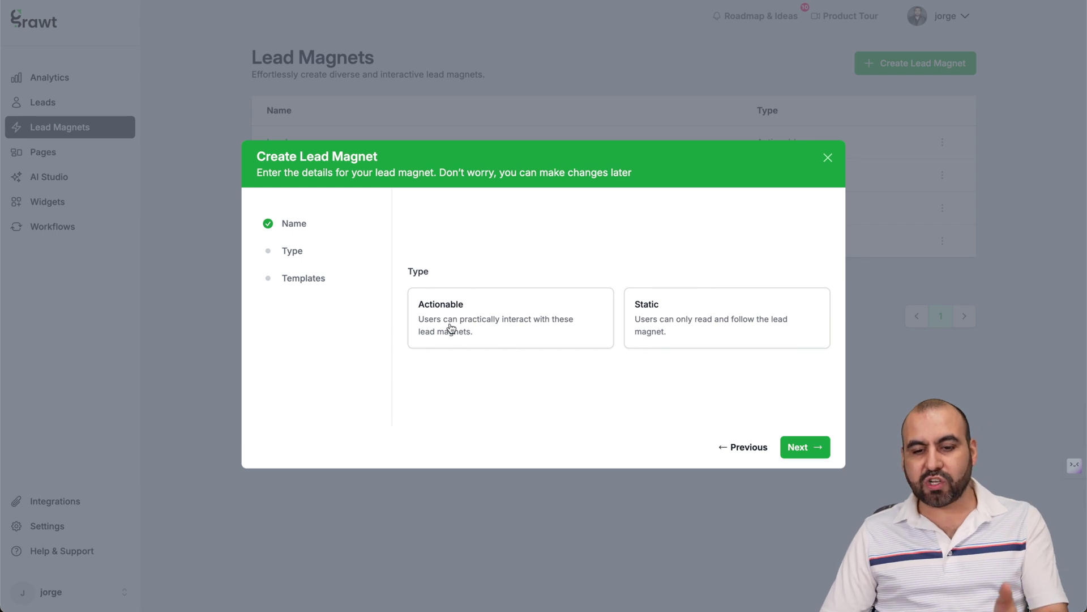
left_click(558, 329)
left_click(798, 446)
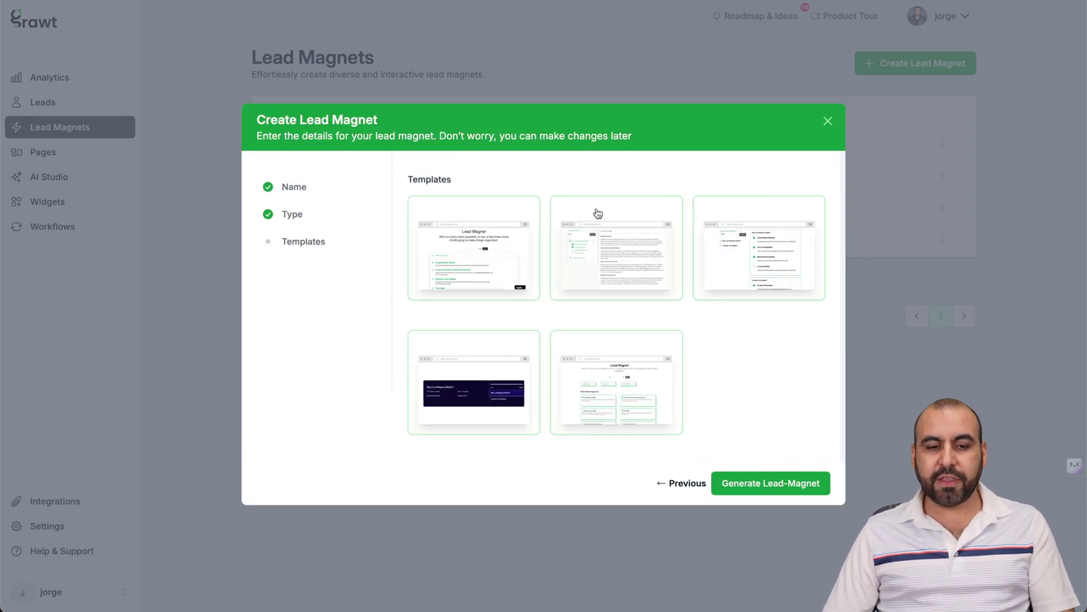
left_click(505, 364)
left_click(774, 483)
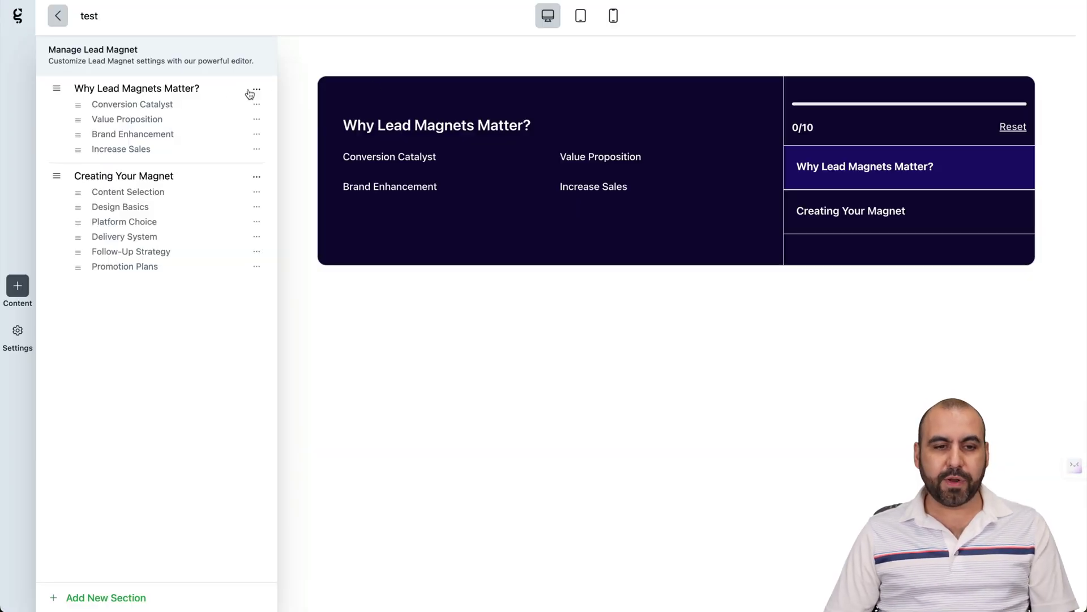
Step: Open name editing for the Conversion Catalyst item, then return to the outline unchanged
left_click(259, 104)
left_click(238, 124)
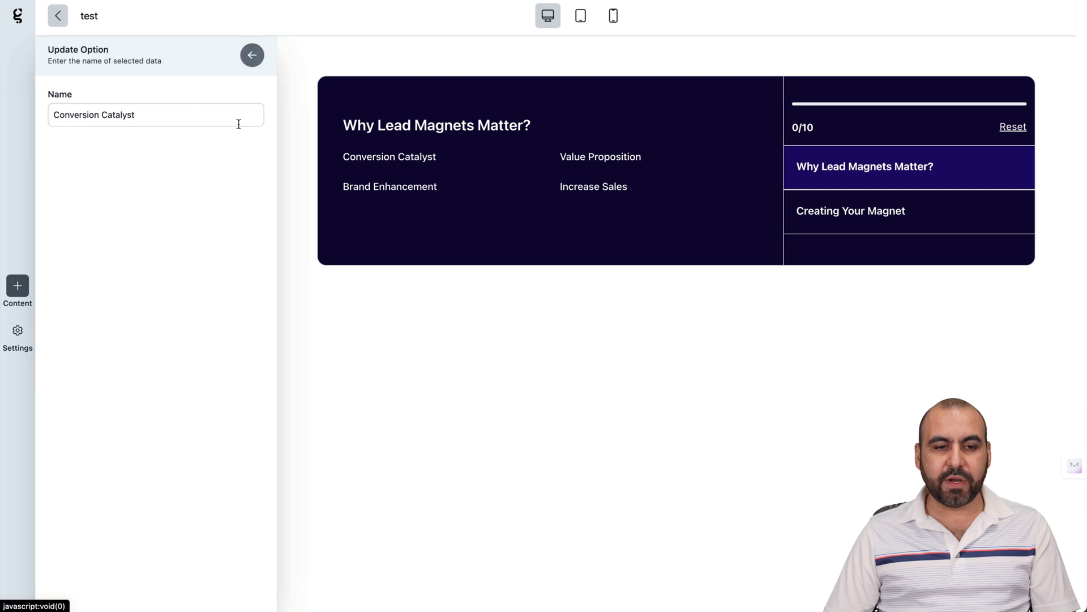
left_click(425, 157)
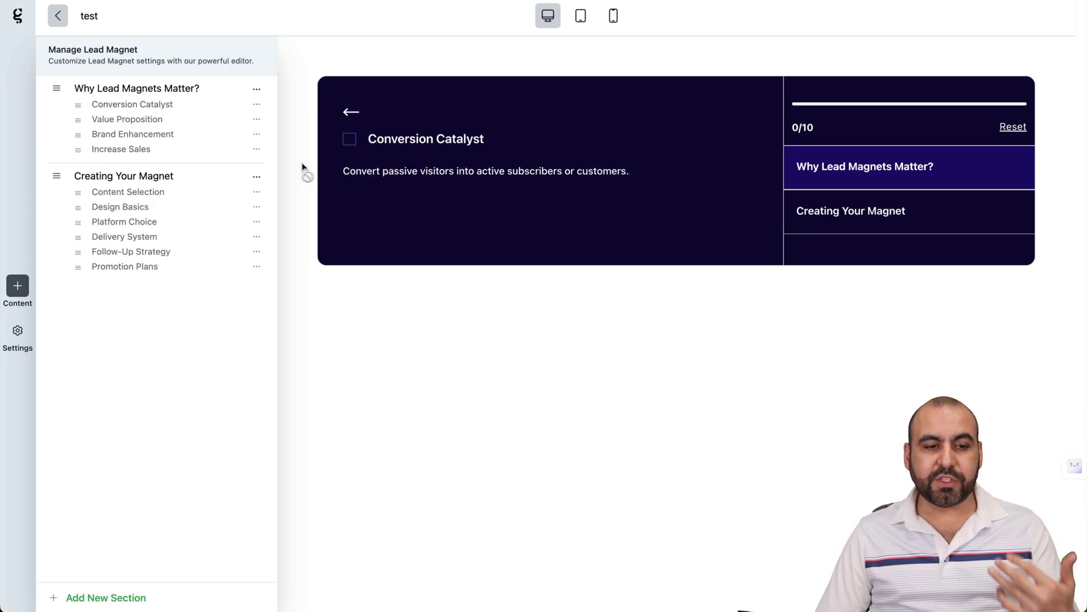
Step: Add the Feest Port King section and exit to the lead magnets list
left_click(87, 599)
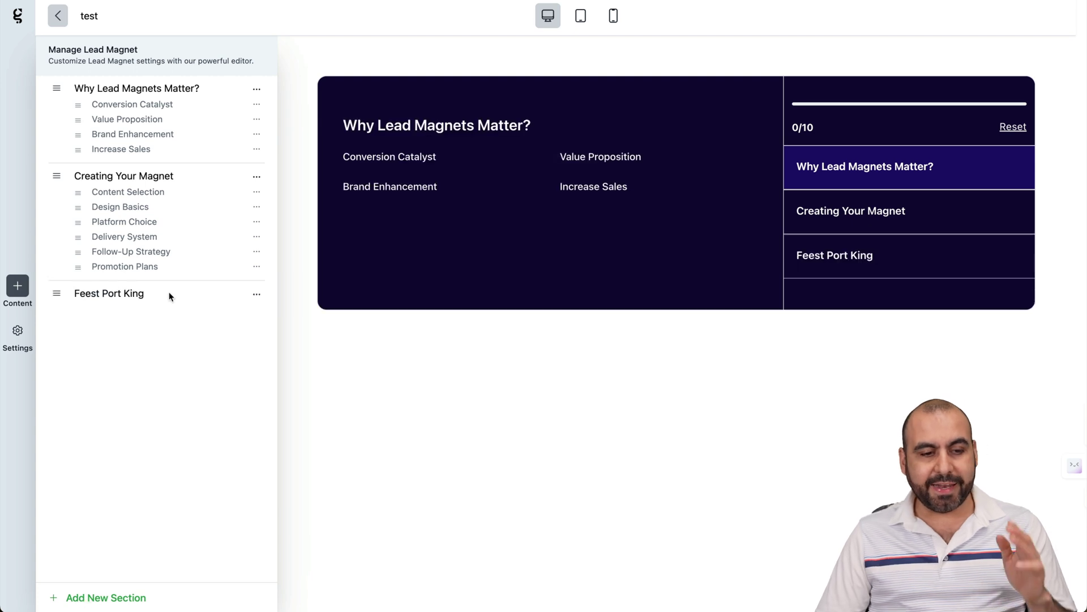
left_click(257, 296)
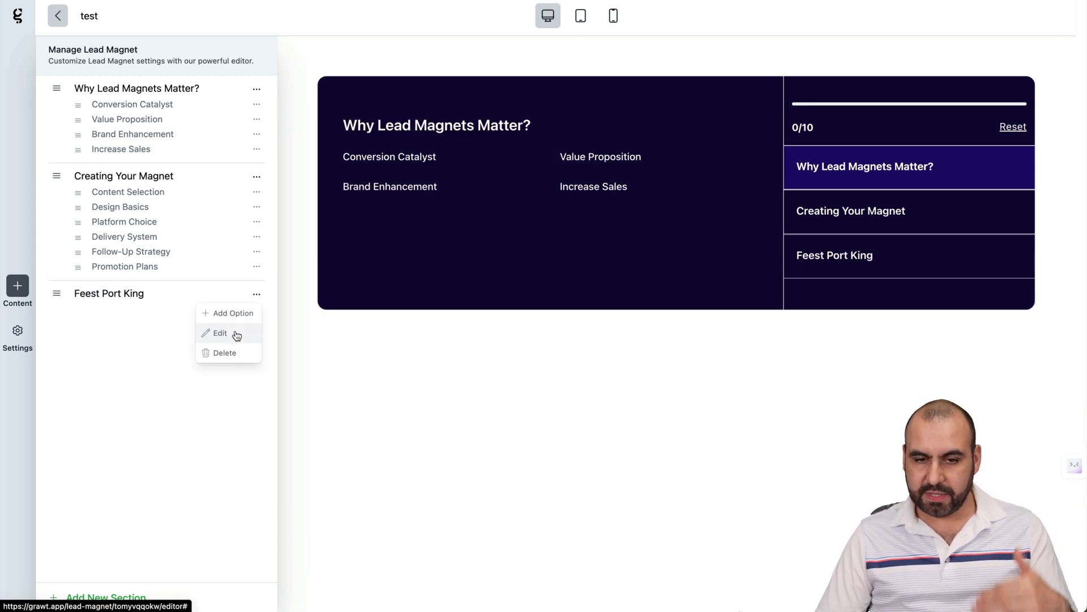
left_click(179, 316)
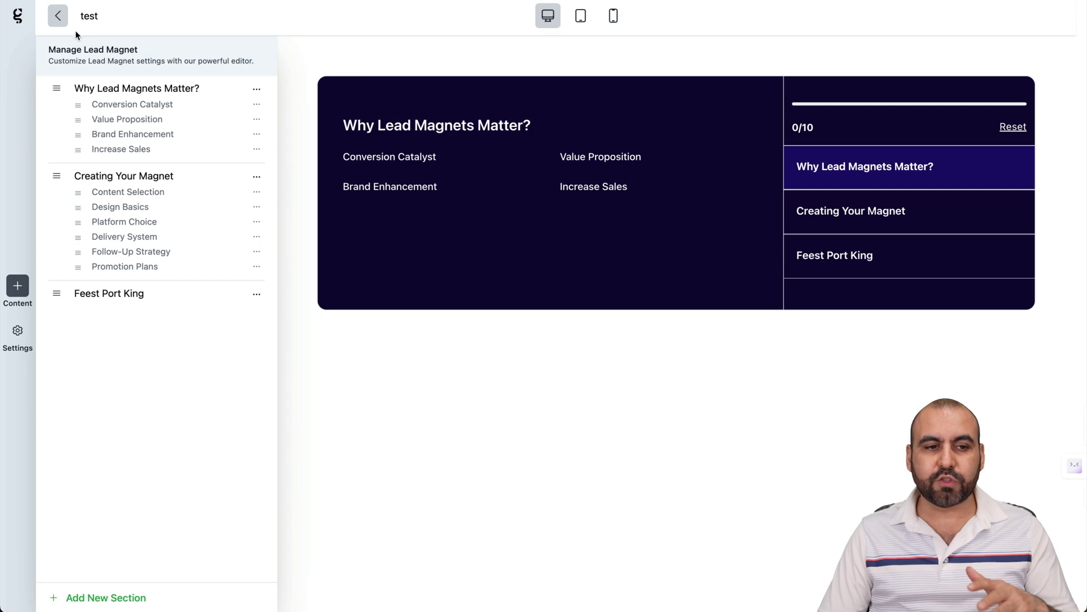
left_click(59, 19)
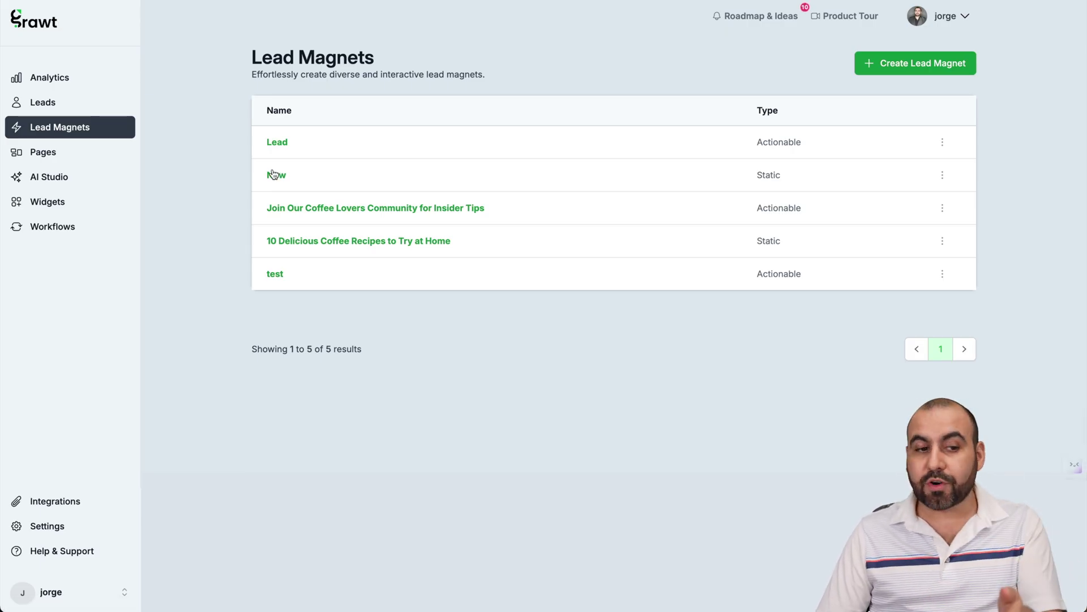
Step: Launch Create Lead Magnet from the Coffee Lovers AI profile in AI Studio
left_click(48, 181)
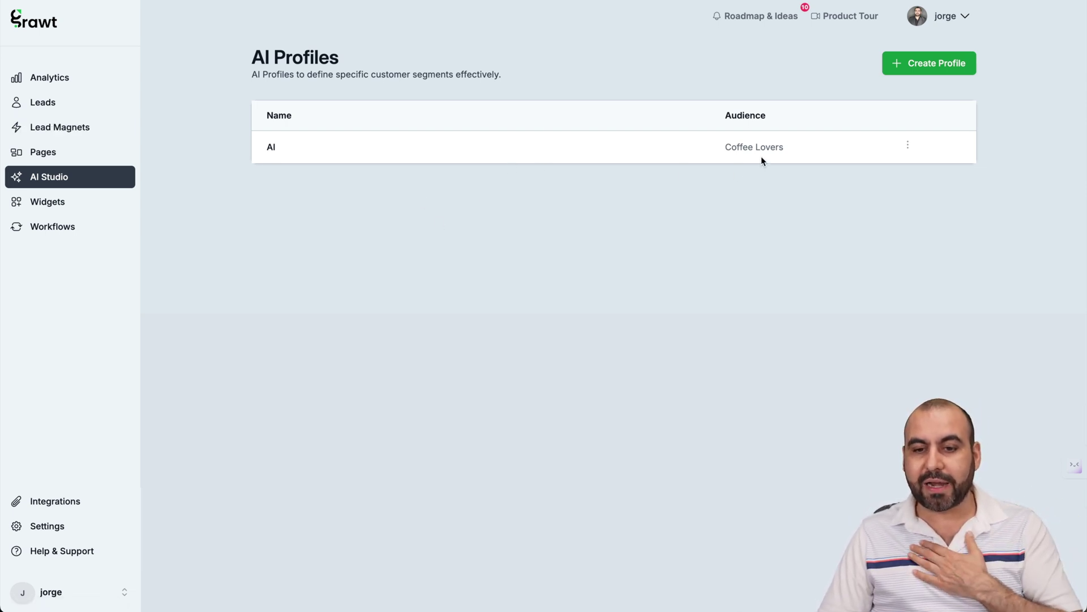
left_click(908, 147)
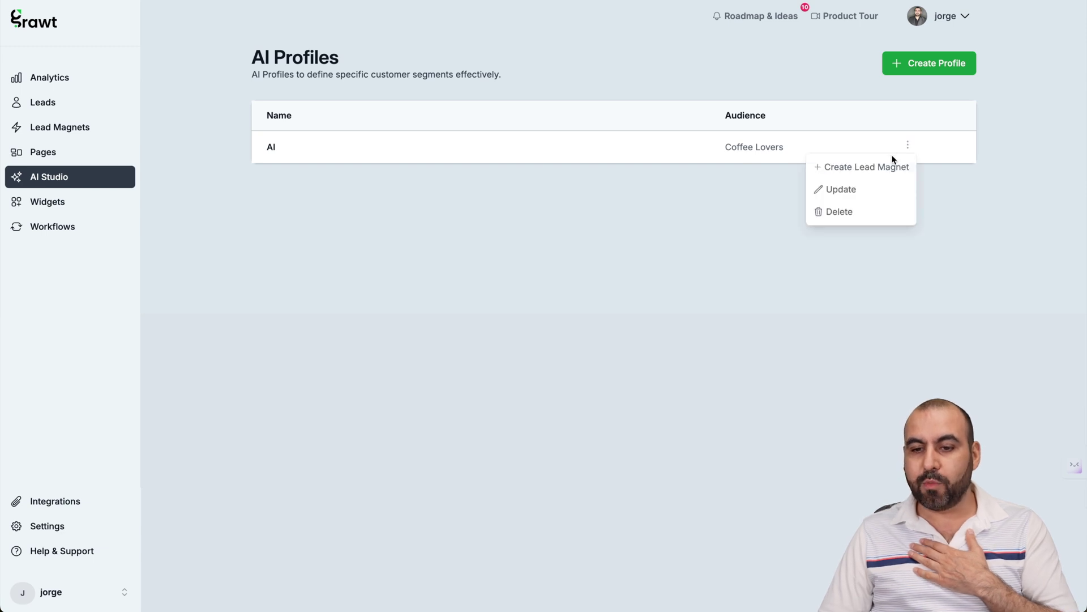
left_click(883, 170)
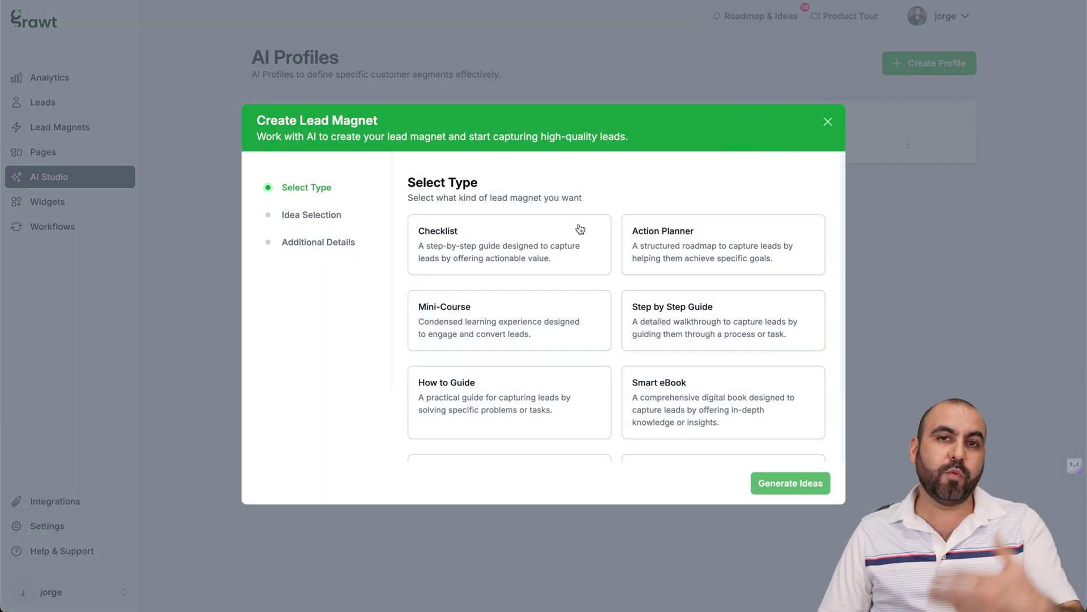
scroll(562, 263, "down", 1)
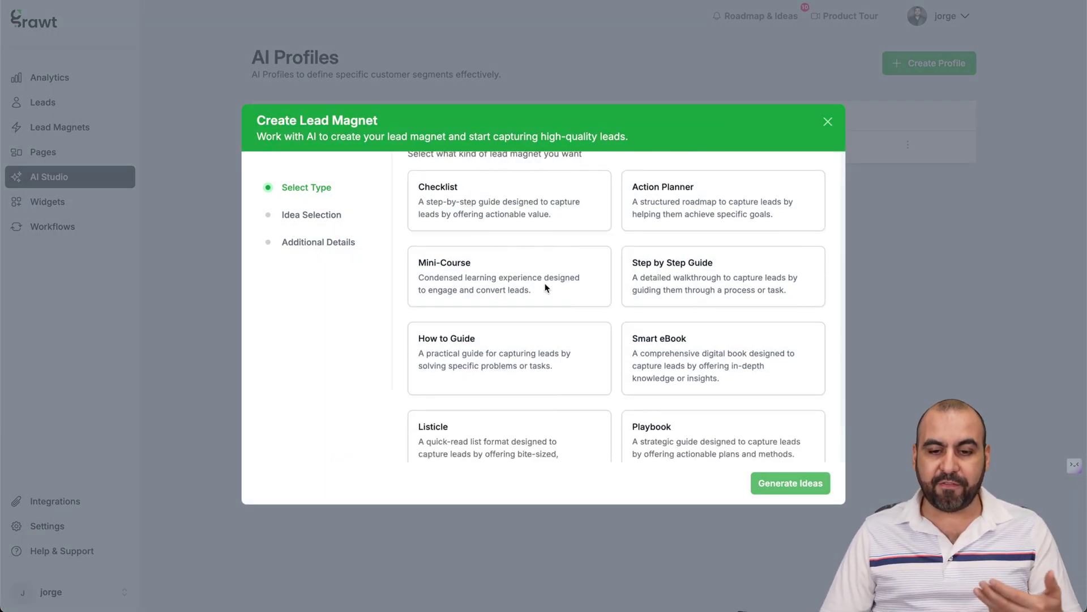
scroll(546, 287, "down", 1)
scroll(546, 287, "up", 2)
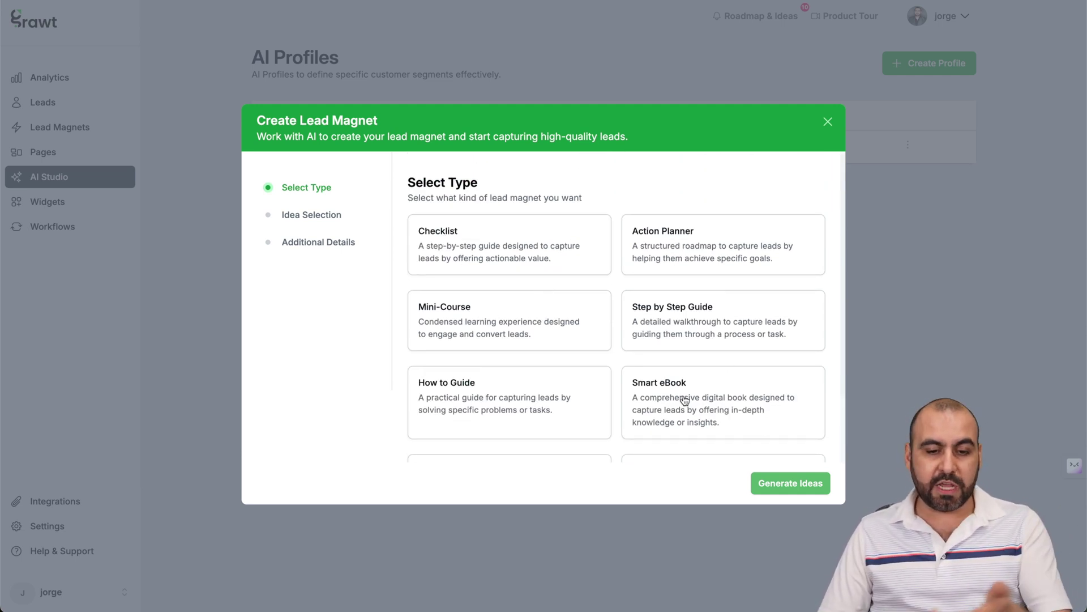
Step: Generate a Mini-Course lead magnet on coffee health benefits, with tips included
left_click(535, 323)
left_click(798, 483)
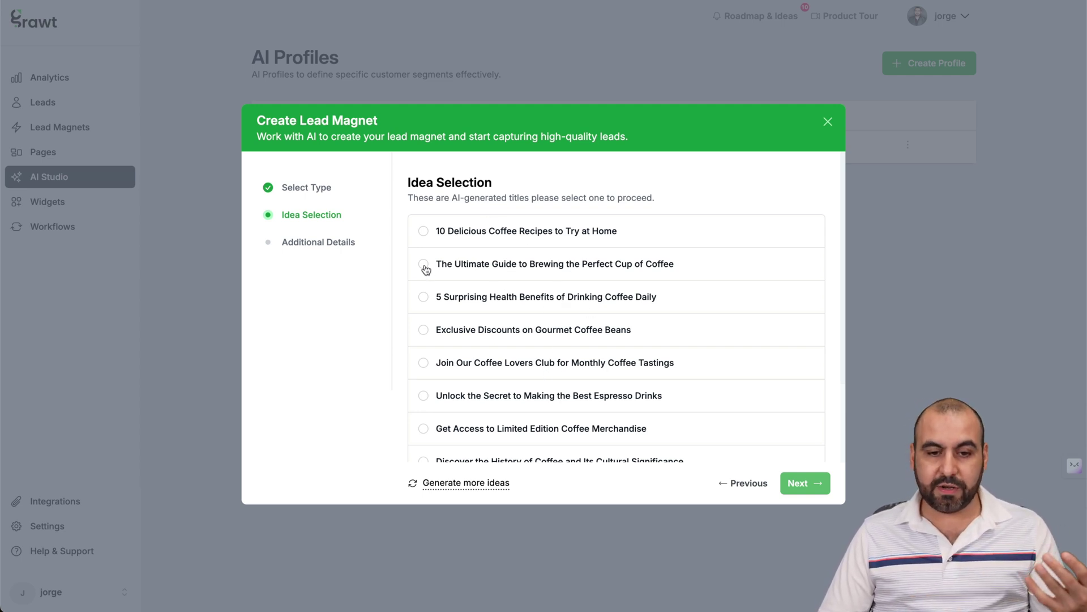
left_click(424, 297)
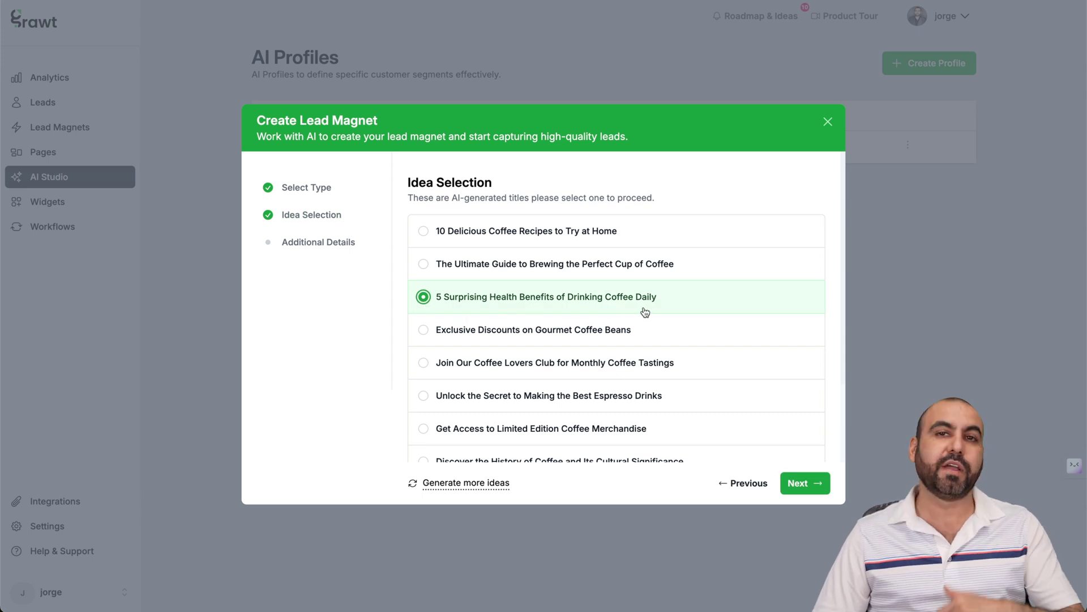
left_click(795, 479)
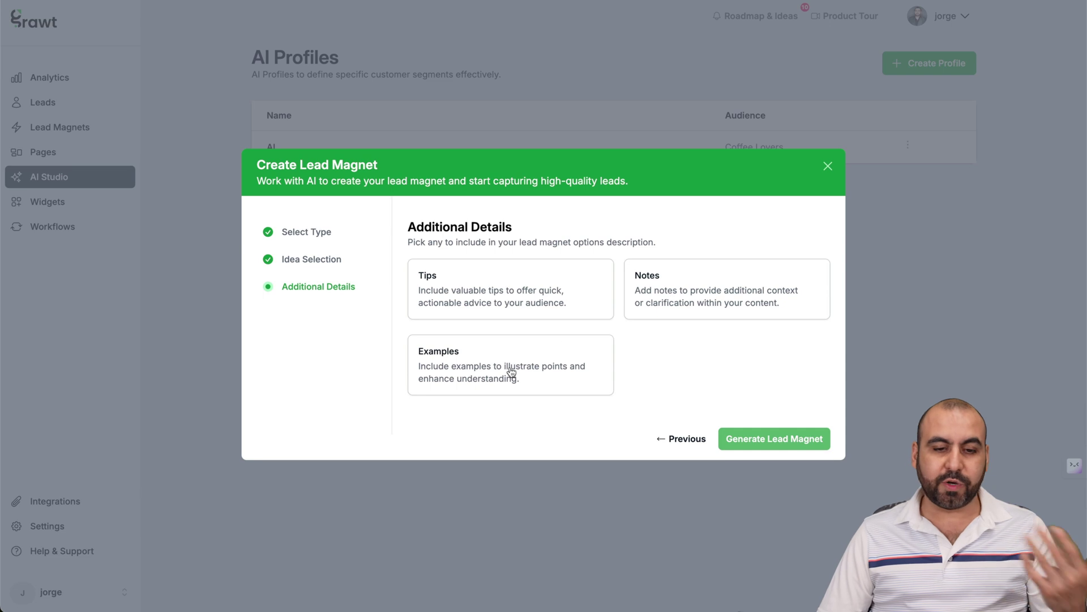
left_click(480, 282)
left_click(739, 424)
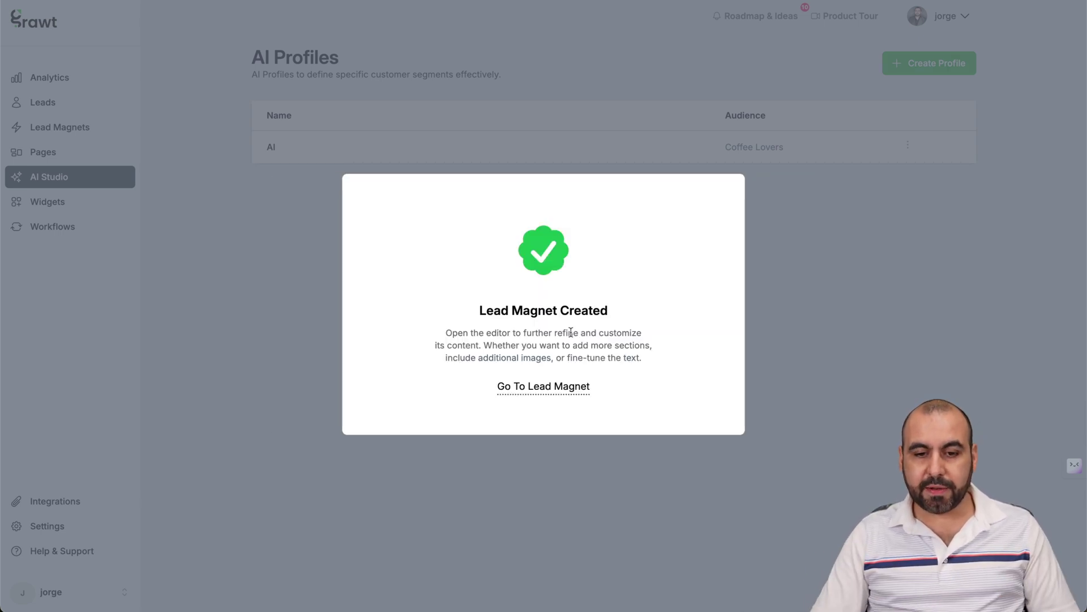
Step: Preview the coffee health benefits lead magnet on tablet, phone and desktop, then return to the list
left_click(558, 395)
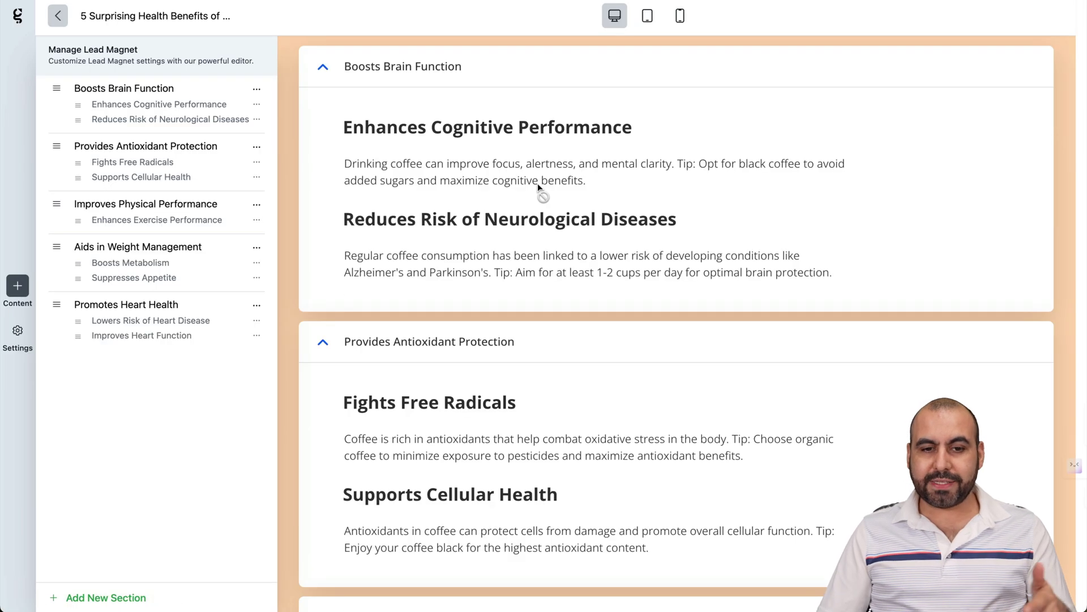
scroll(538, 182, "down", 2)
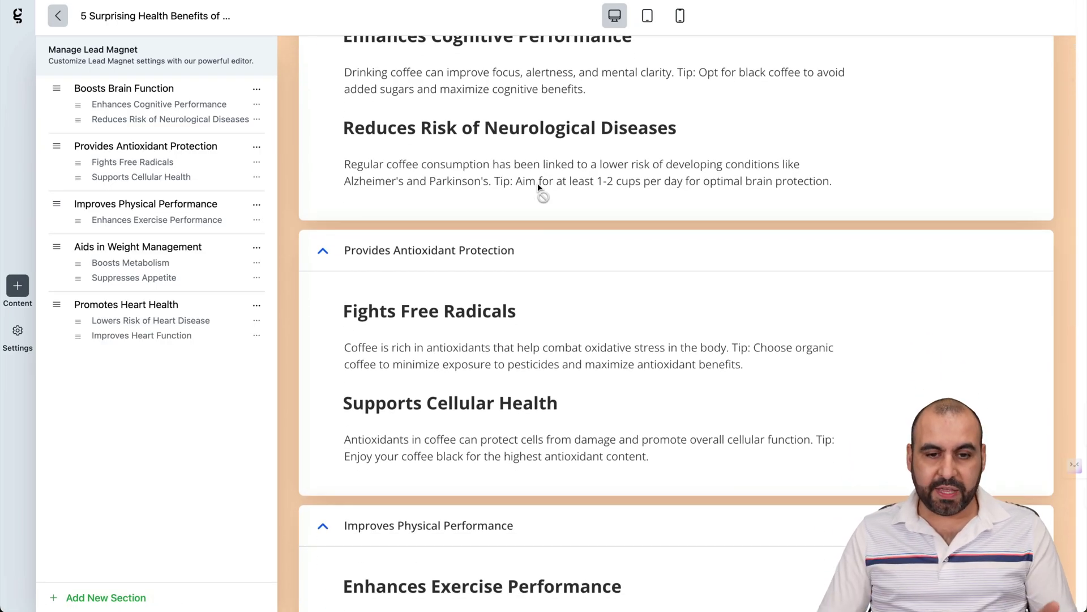
scroll(538, 183, "up", 2)
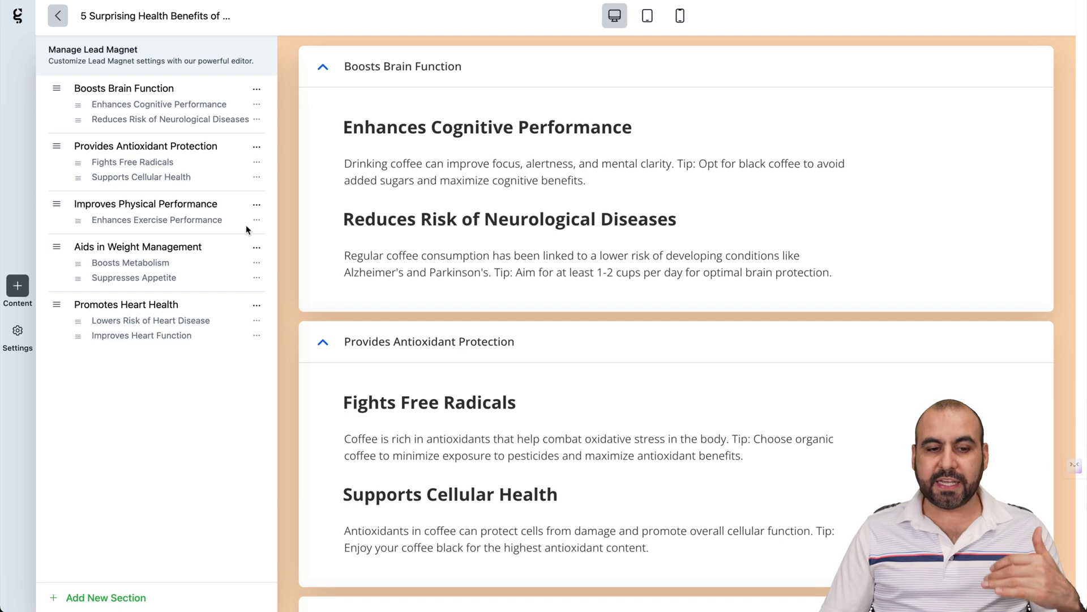
left_click(640, 20)
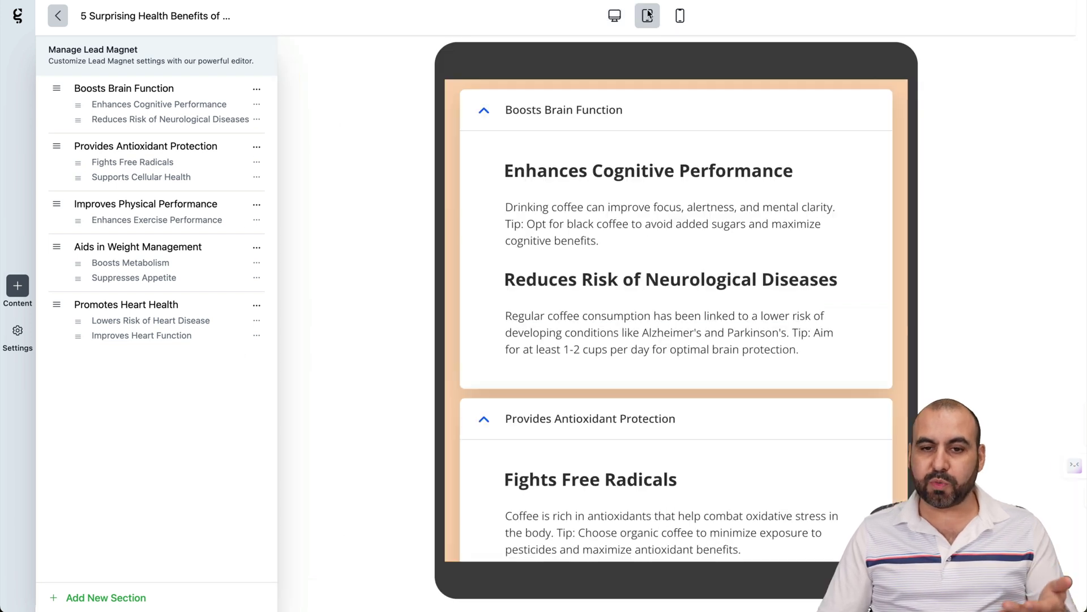
left_click(680, 17)
left_click(618, 18)
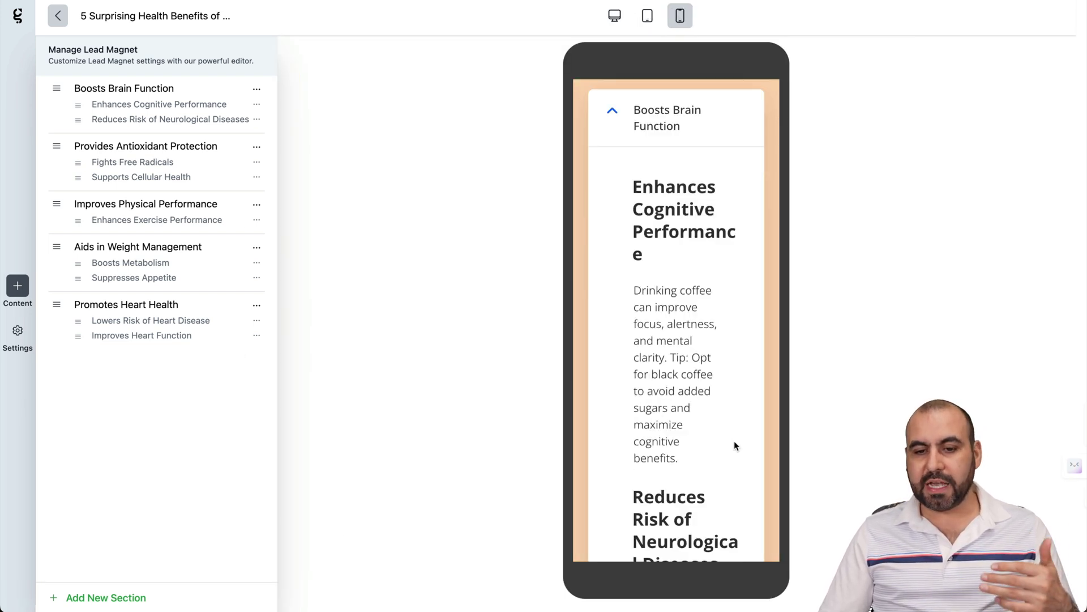
scroll(734, 445, "down", 1)
scroll(734, 445, "up", 1)
left_click(615, 16)
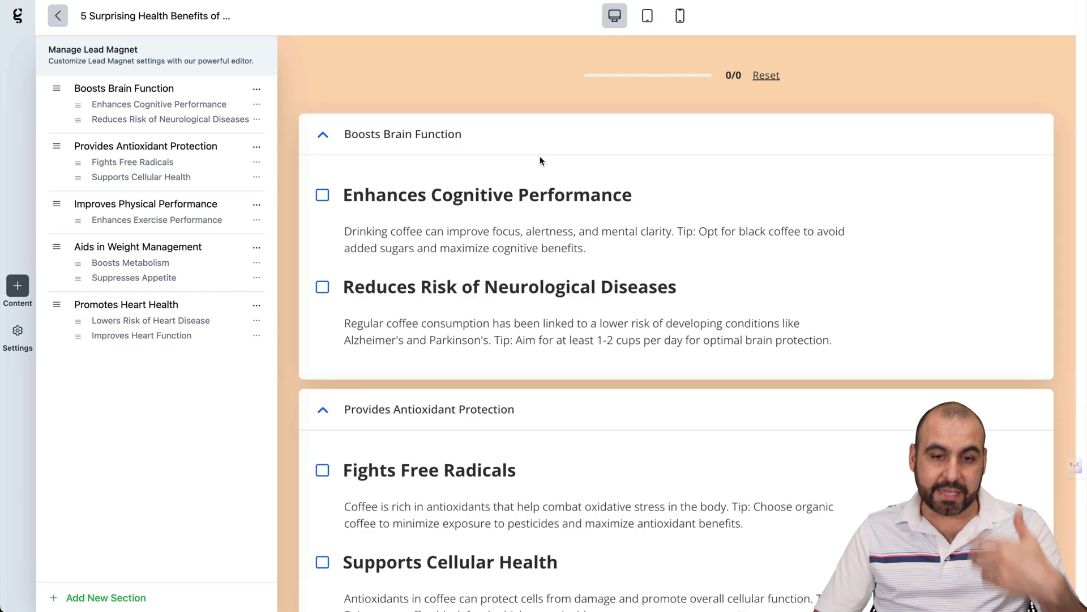
left_click(58, 19)
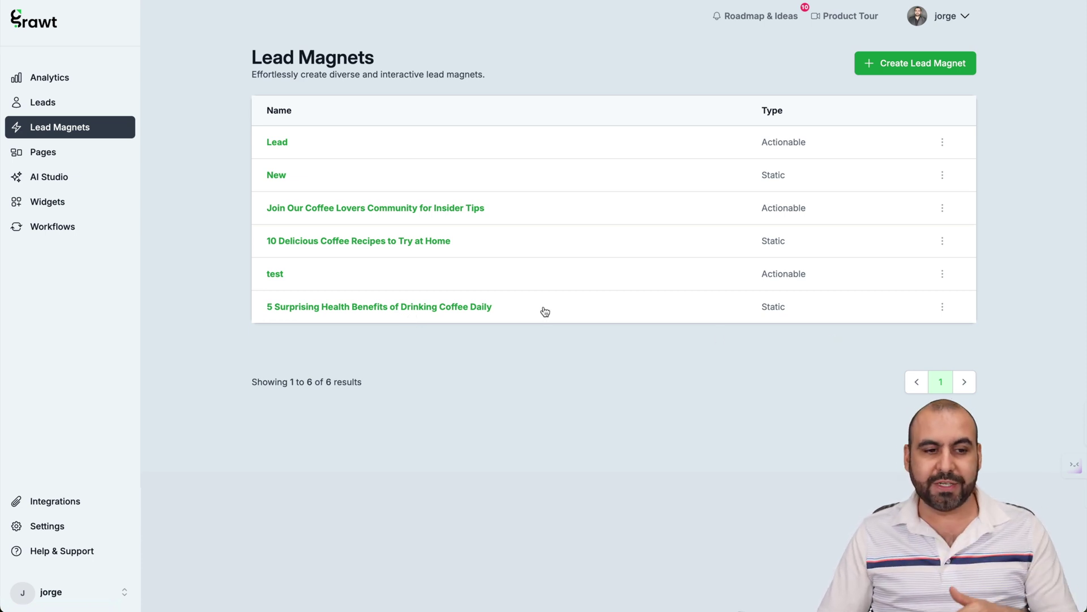
Step: Start a new embedded widget, step through its template and pop-up type choices, then cancel it
left_click(98, 205)
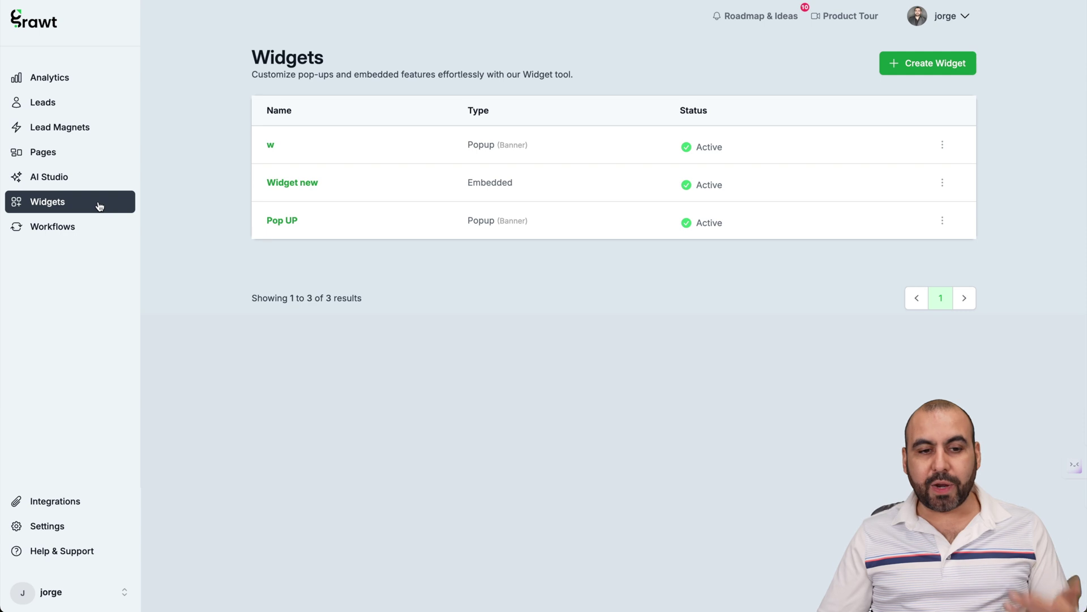
left_click(930, 67)
left_click(537, 323)
type("test")
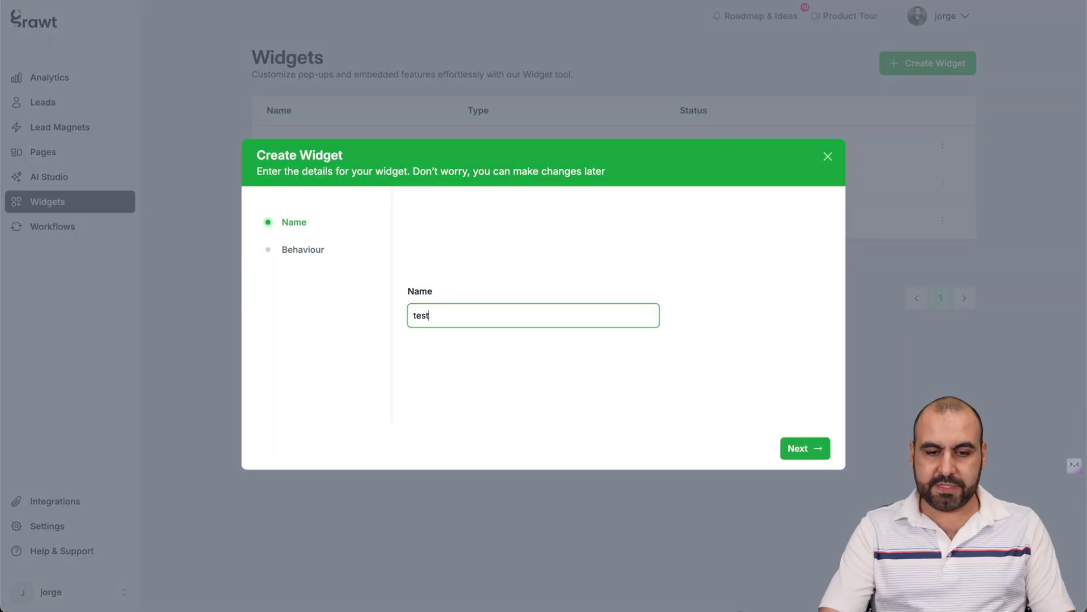
left_click(806, 449)
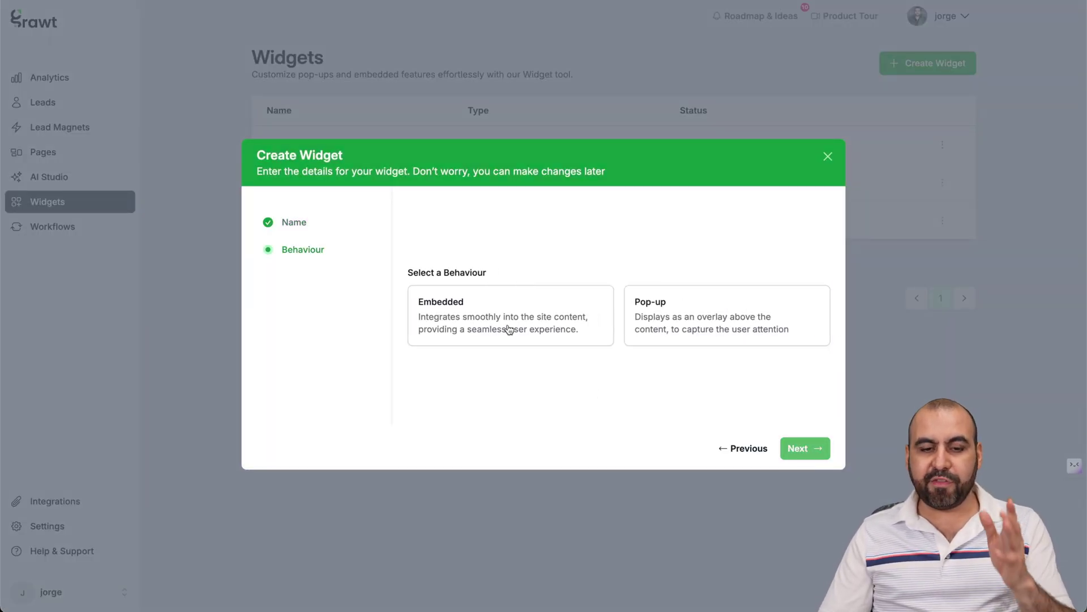
left_click(548, 311)
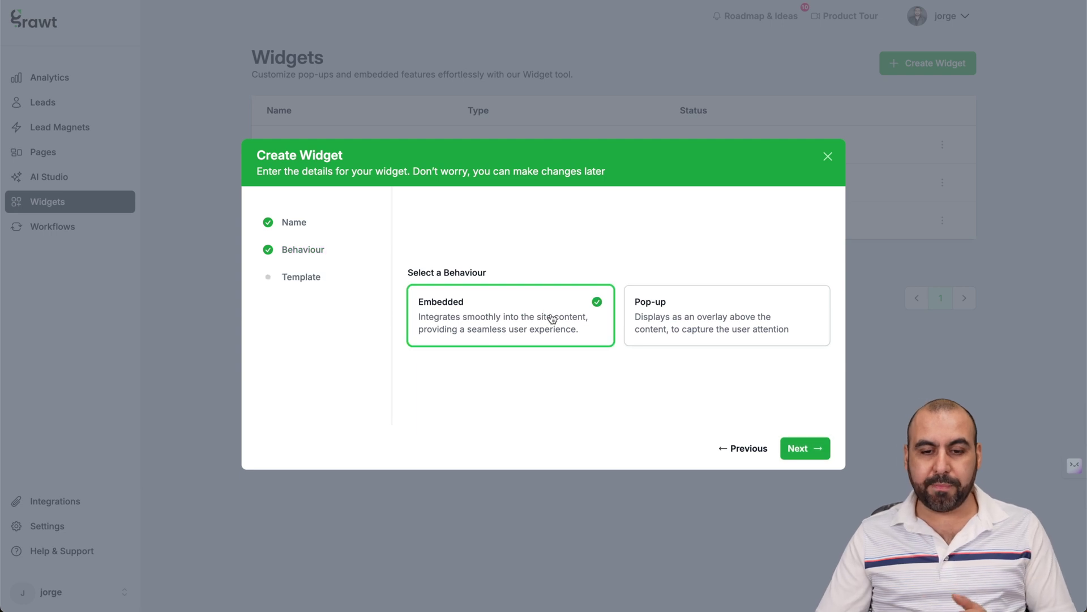
left_click(790, 448)
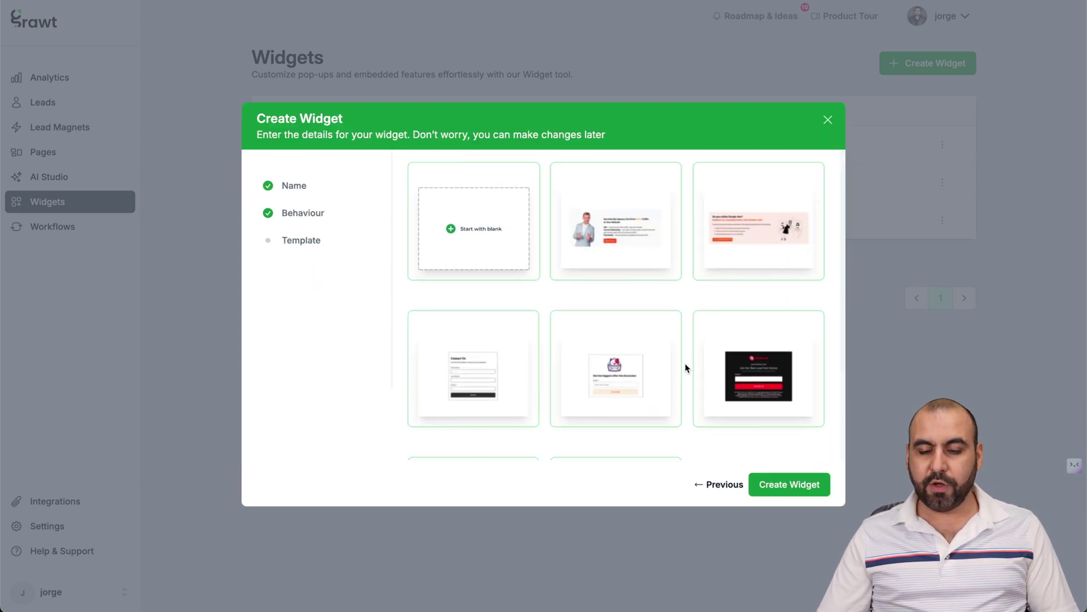
scroll(687, 367, "down", 2)
scroll(687, 367, "up", 3)
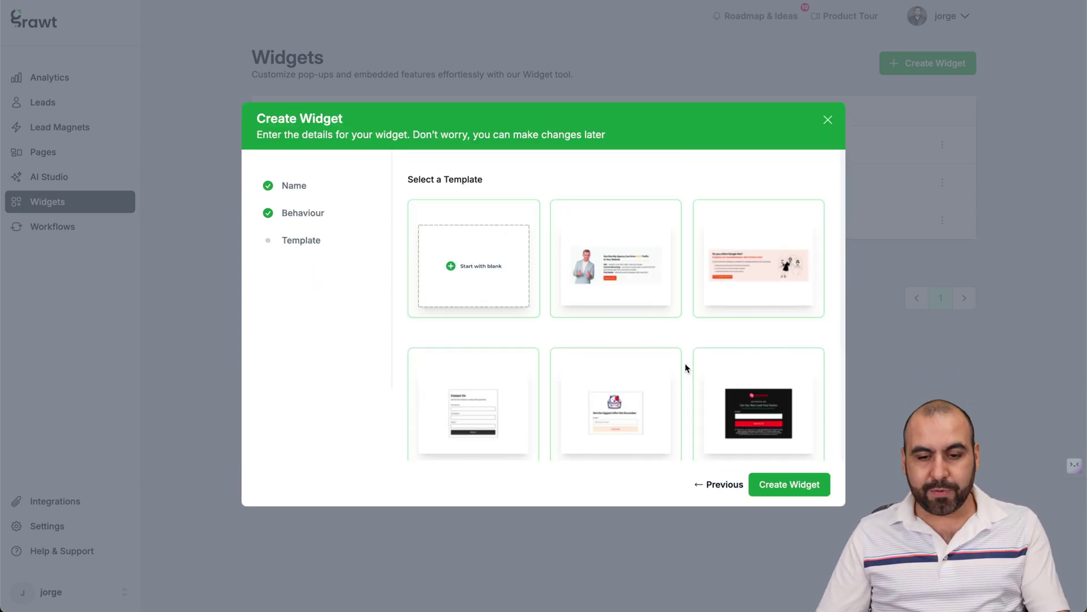
left_click(712, 488)
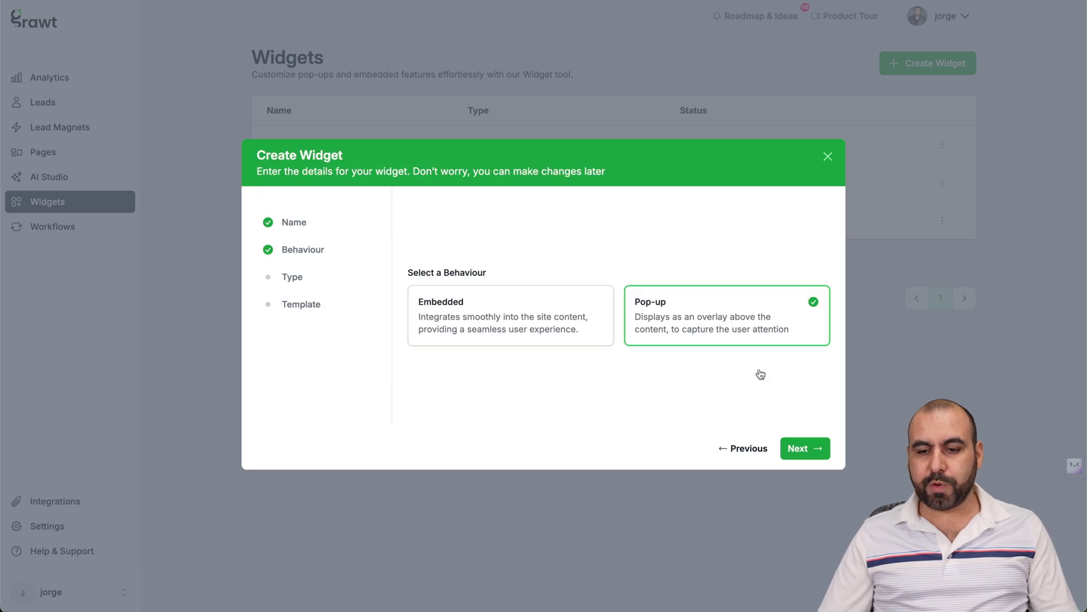
left_click(818, 448)
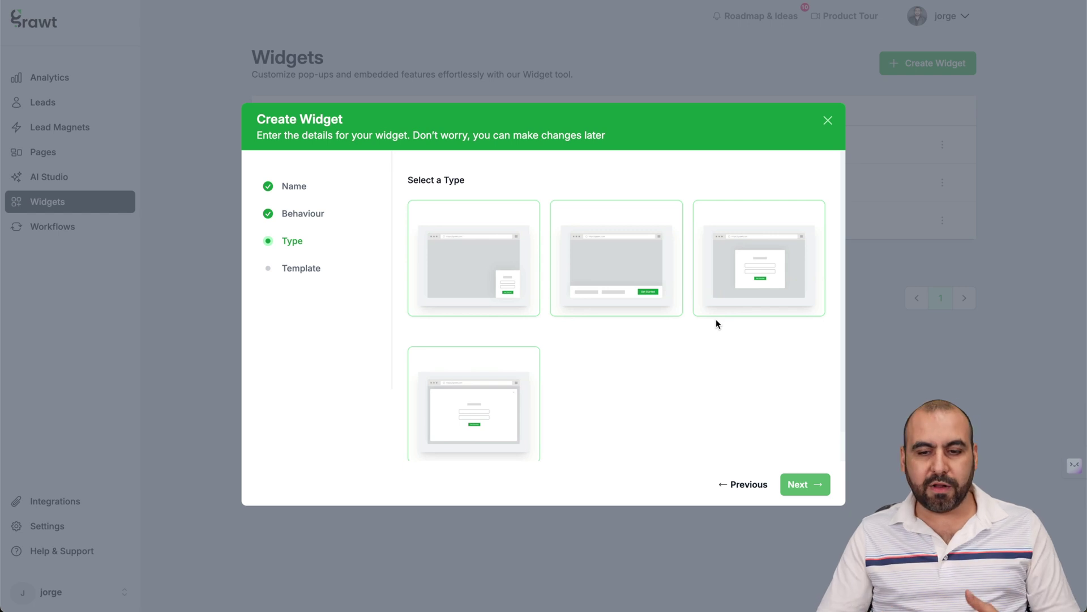
left_click(828, 126)
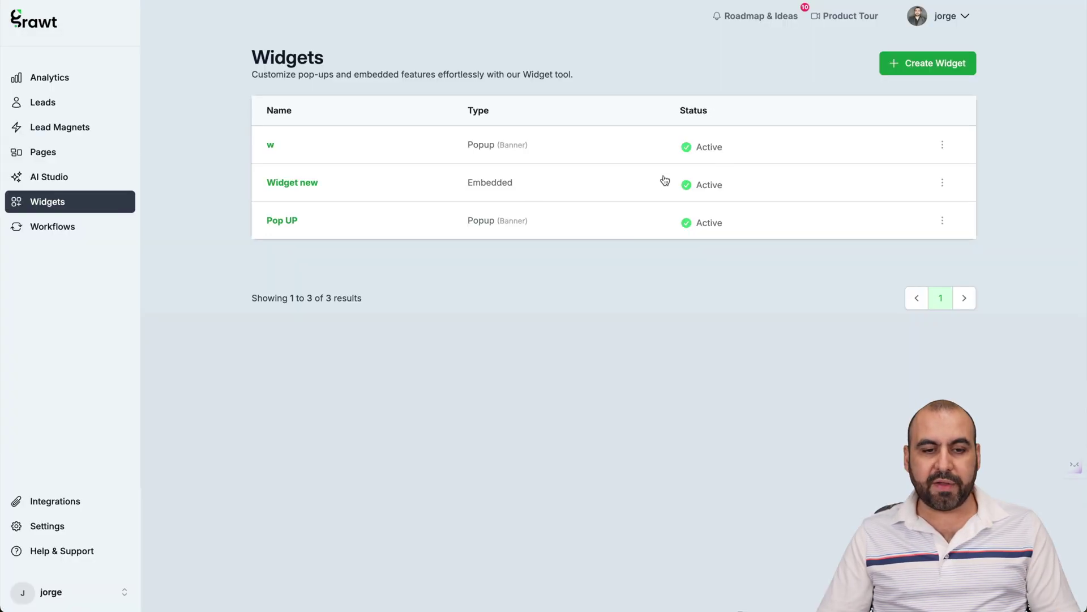
Step: Open the Pop UP widget, bold the first part of its banner text, and view its style and trigger settings
left_click(281, 221)
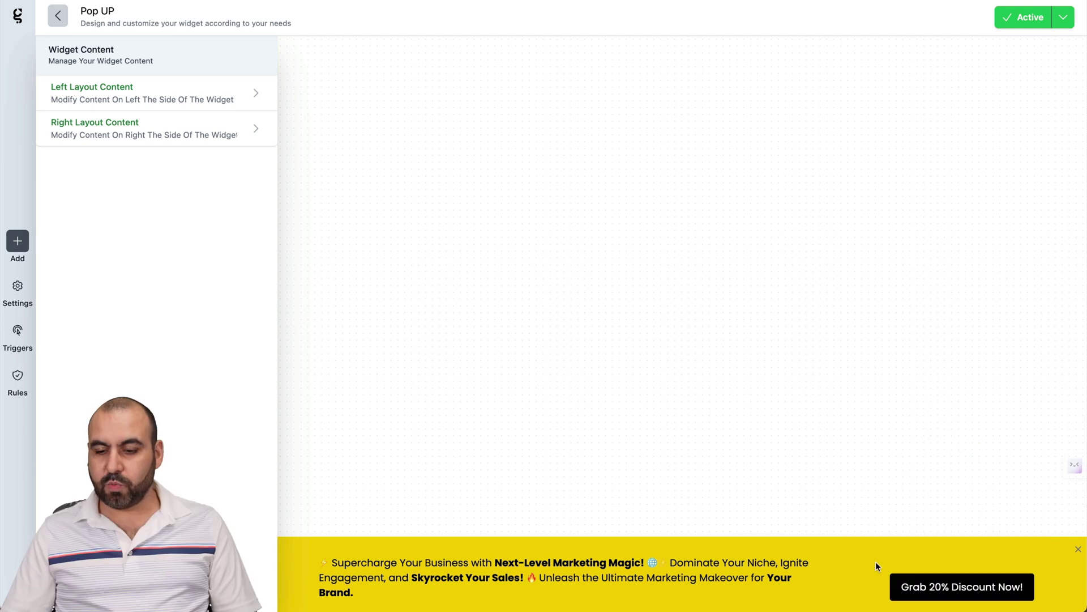
left_click(252, 92)
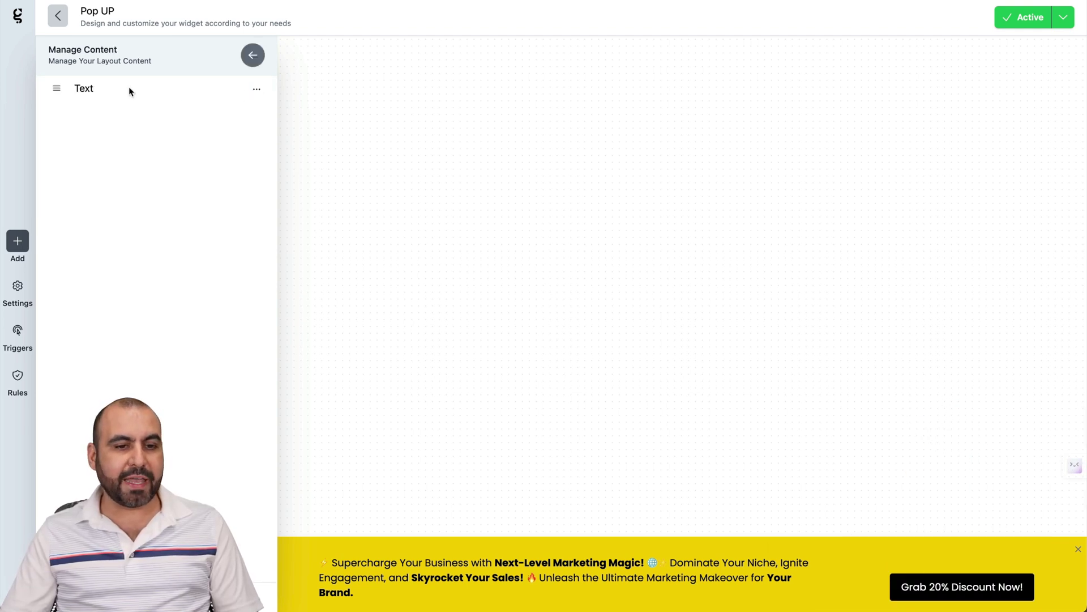
left_click(255, 88)
left_click(217, 107)
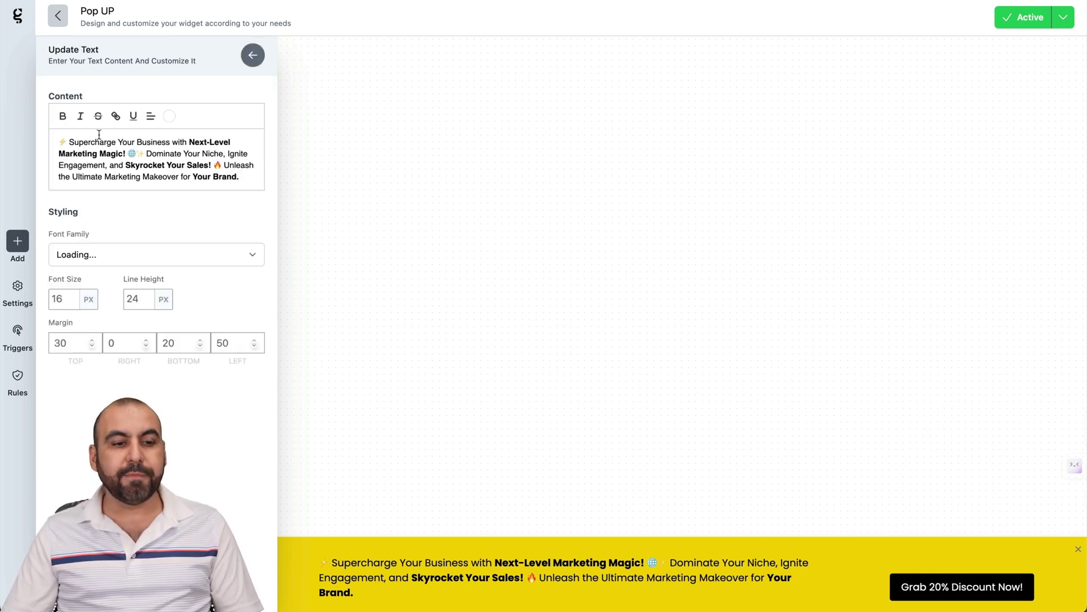
left_click_drag(59, 142, 211, 165)
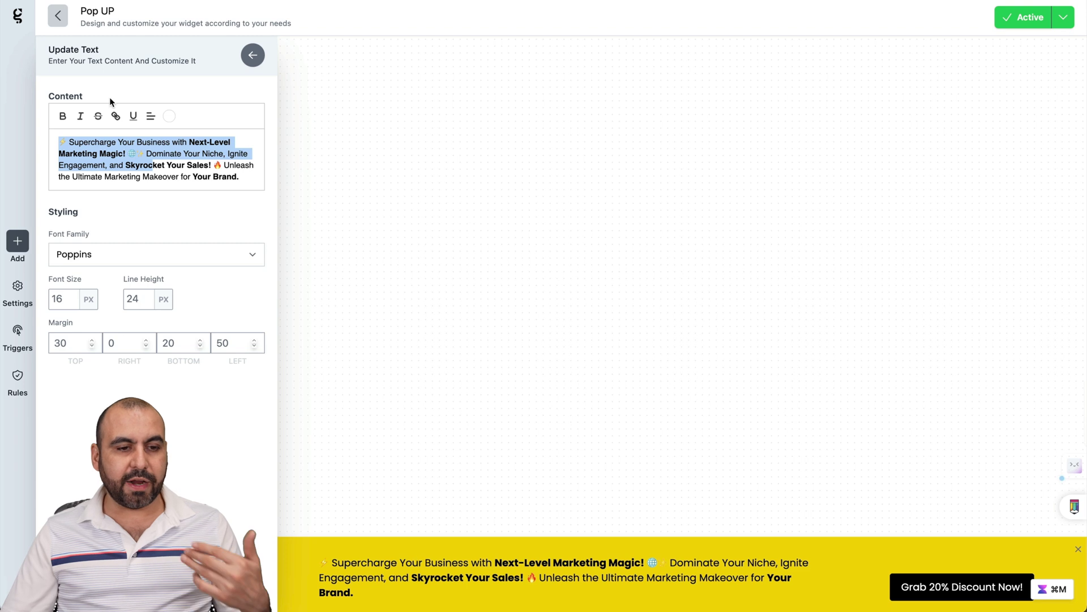
left_click(85, 153)
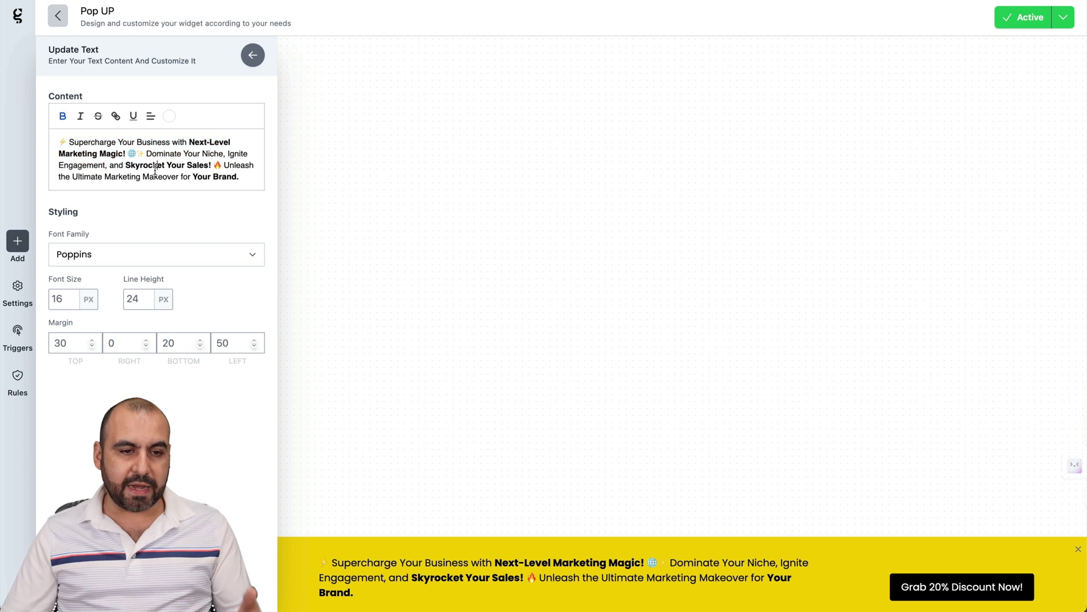
left_click(17, 288)
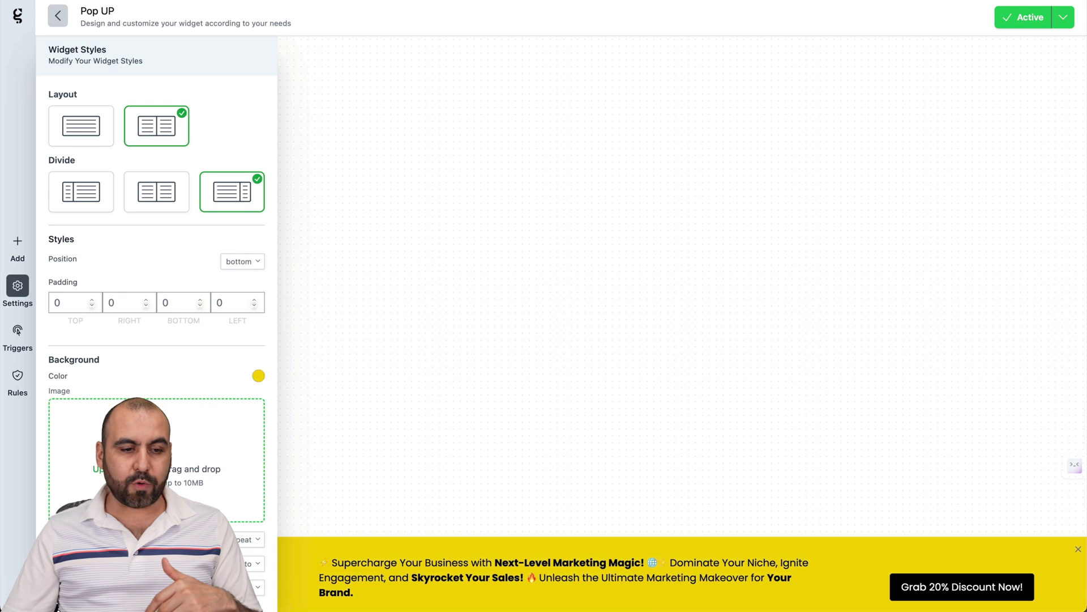
left_click(17, 332)
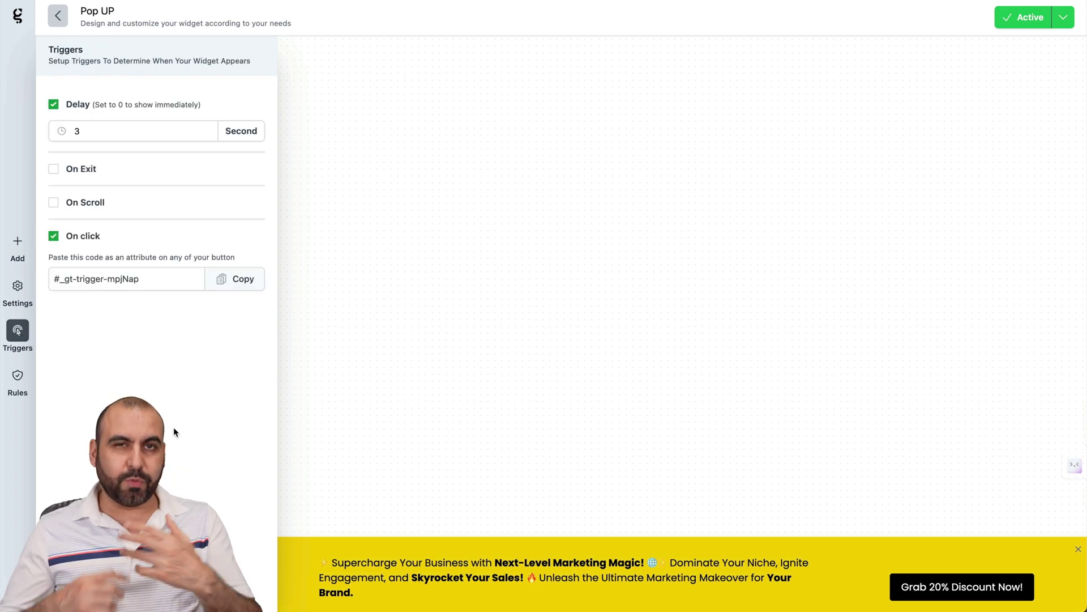
Step: Replace the Pop UP delay trigger with an on-scroll trigger at 54% of the page
left_click(90, 127)
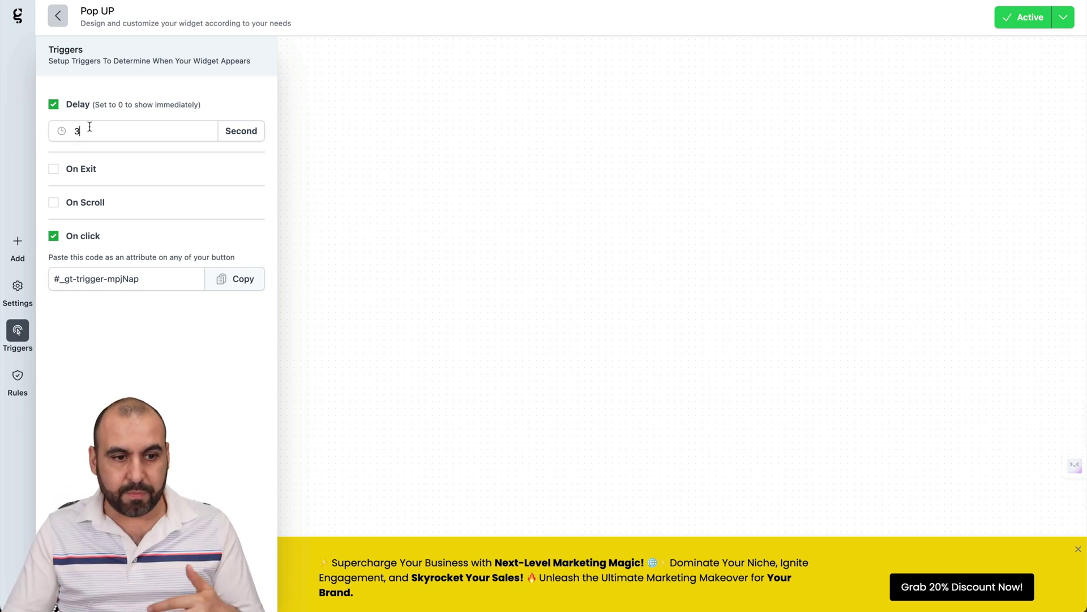
key("BackSpace")
type("10")
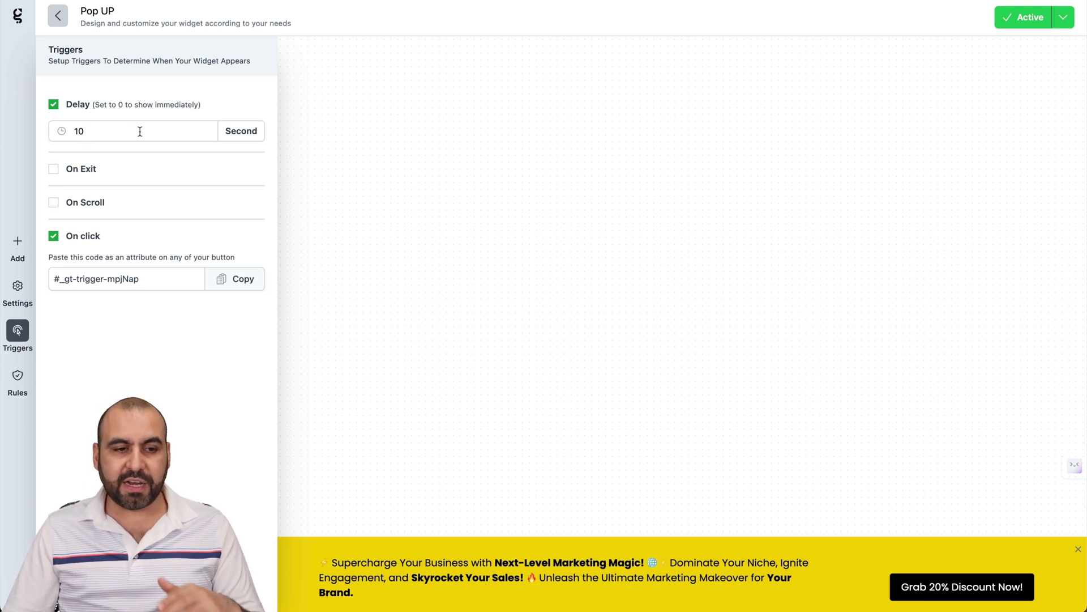
left_click(53, 105)
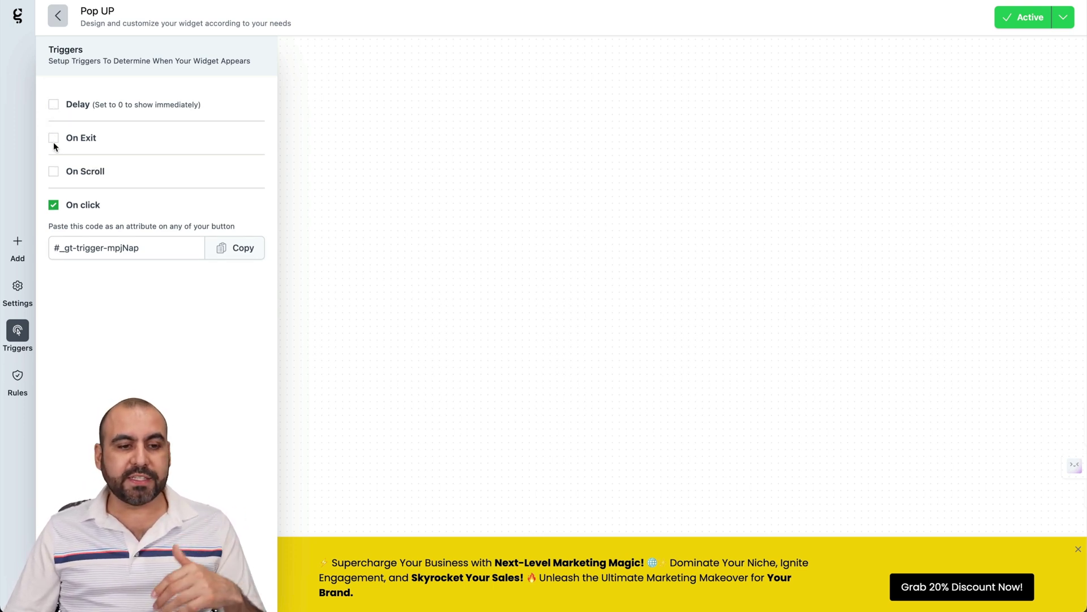
left_click(54, 139)
left_click(54, 138)
left_click(52, 172)
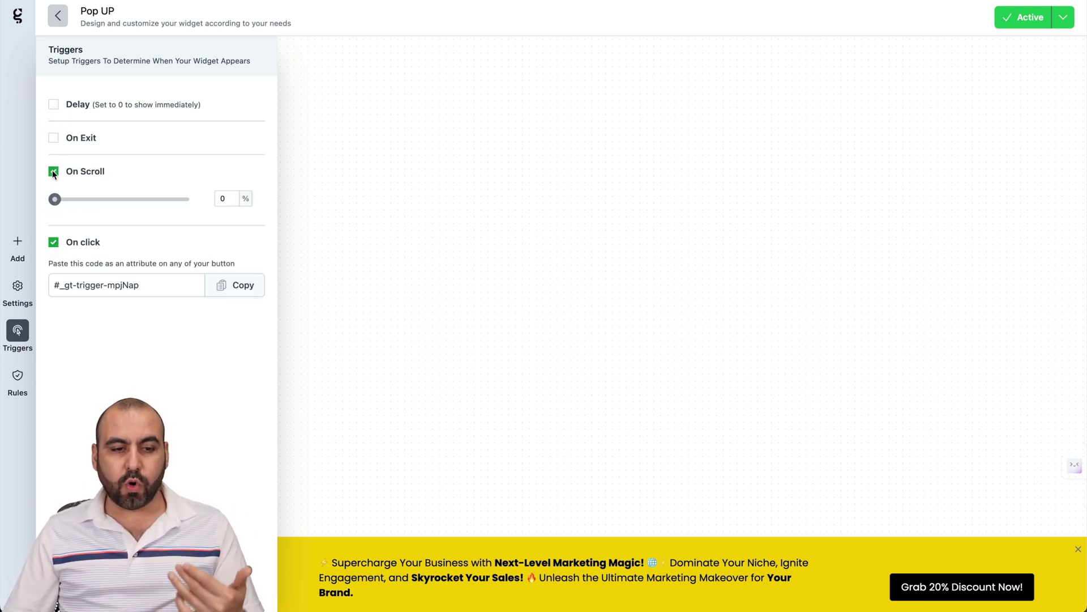
left_click_drag(55, 199, 104, 200)
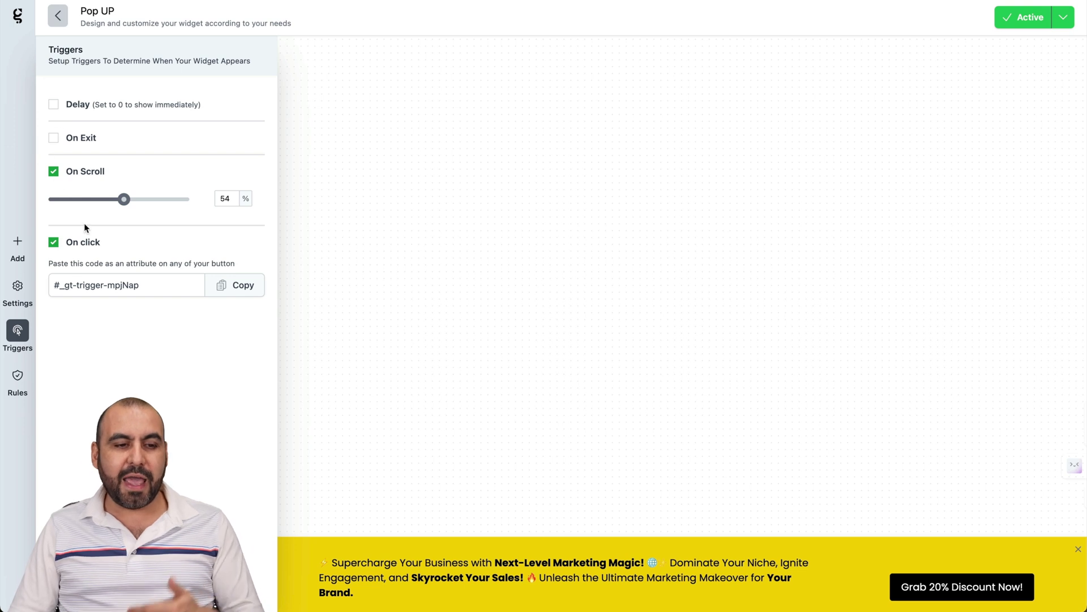
left_click(17, 375)
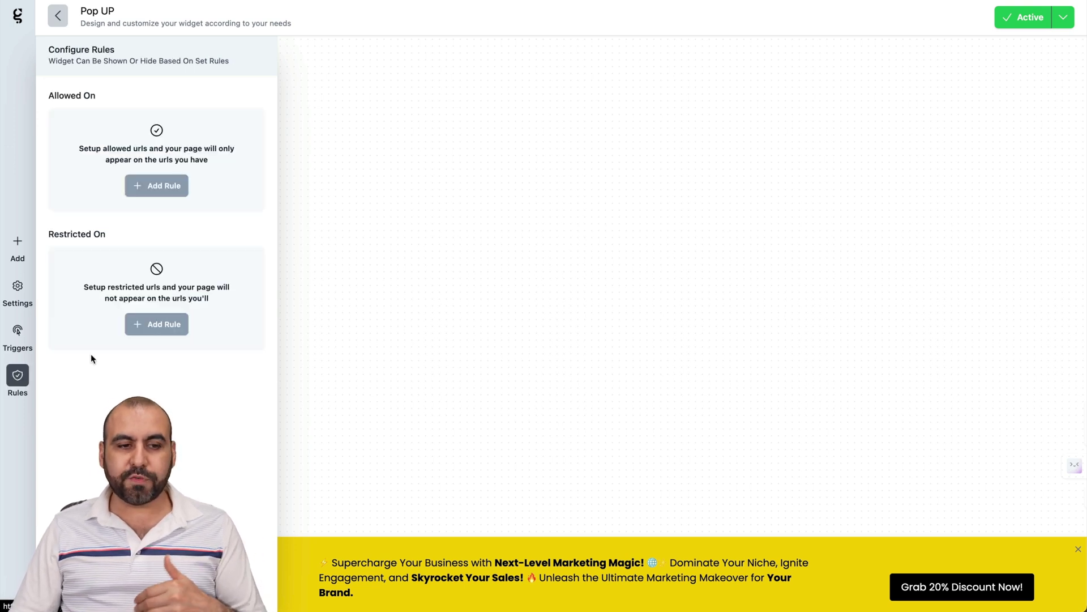
Step: Add one Allowed On URL rule and one Restricted On URL rule, then exit the popup editor
left_click(162, 185)
left_click(140, 131)
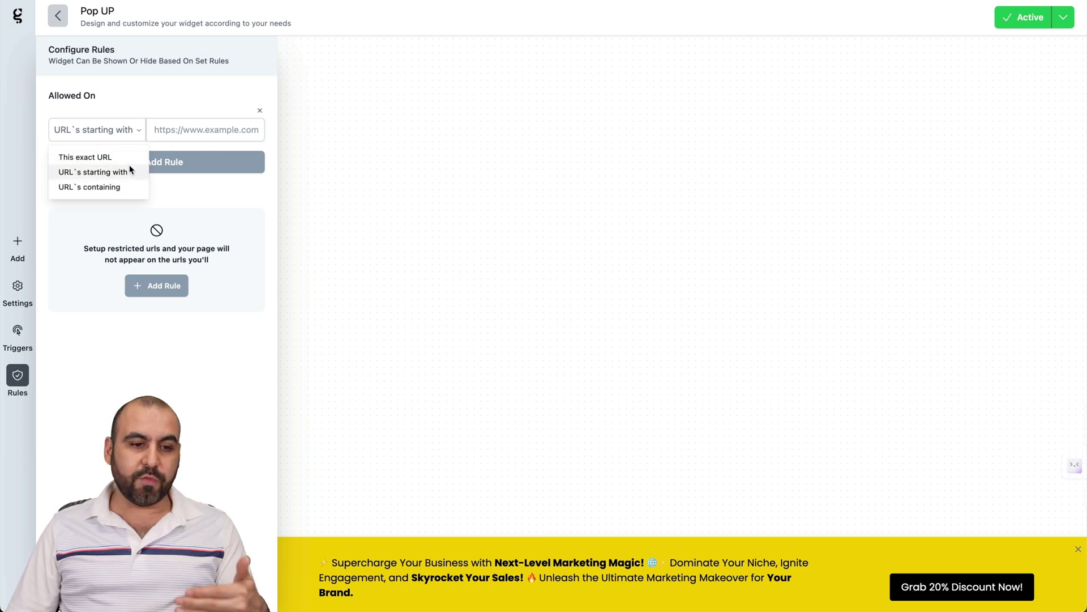
left_click(205, 127)
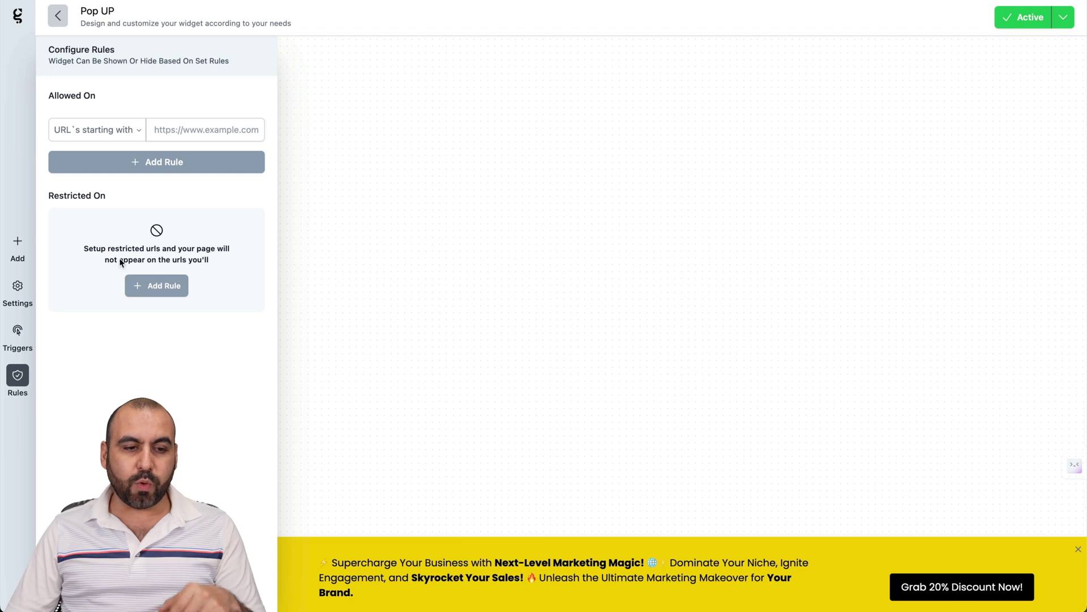
left_click(154, 286)
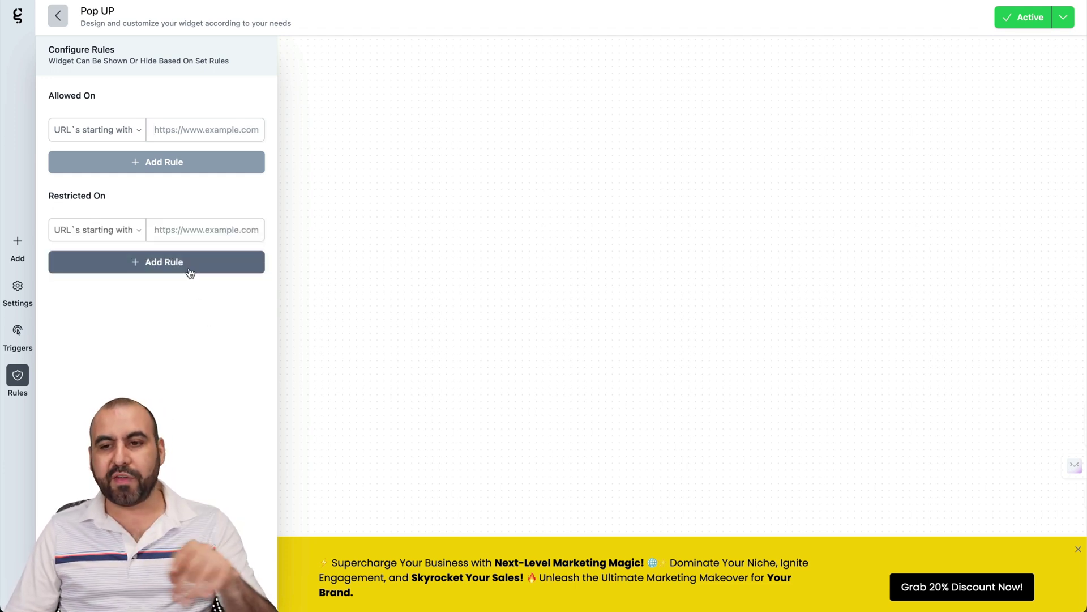
left_click(60, 17)
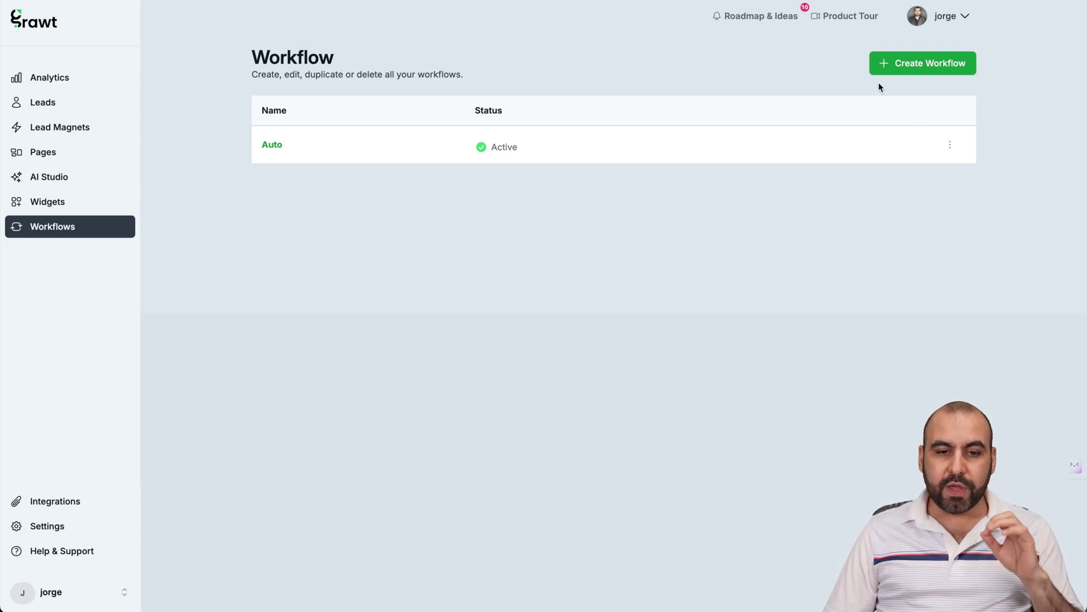
Step: Open the Auto workflow and set its Add Tag step to 'potential customer'
left_click(272, 145)
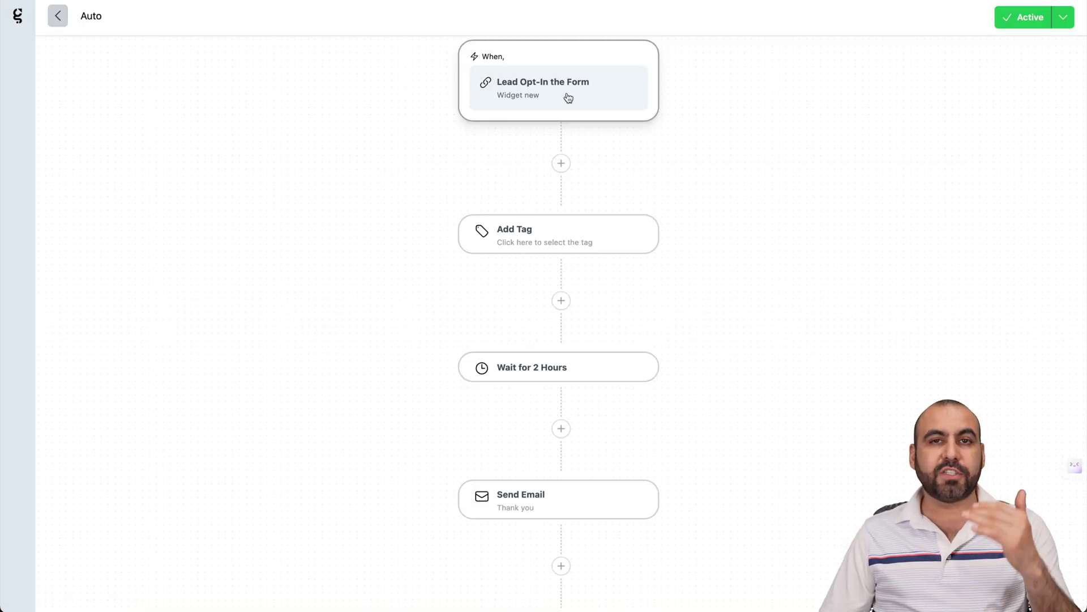
left_click(528, 235)
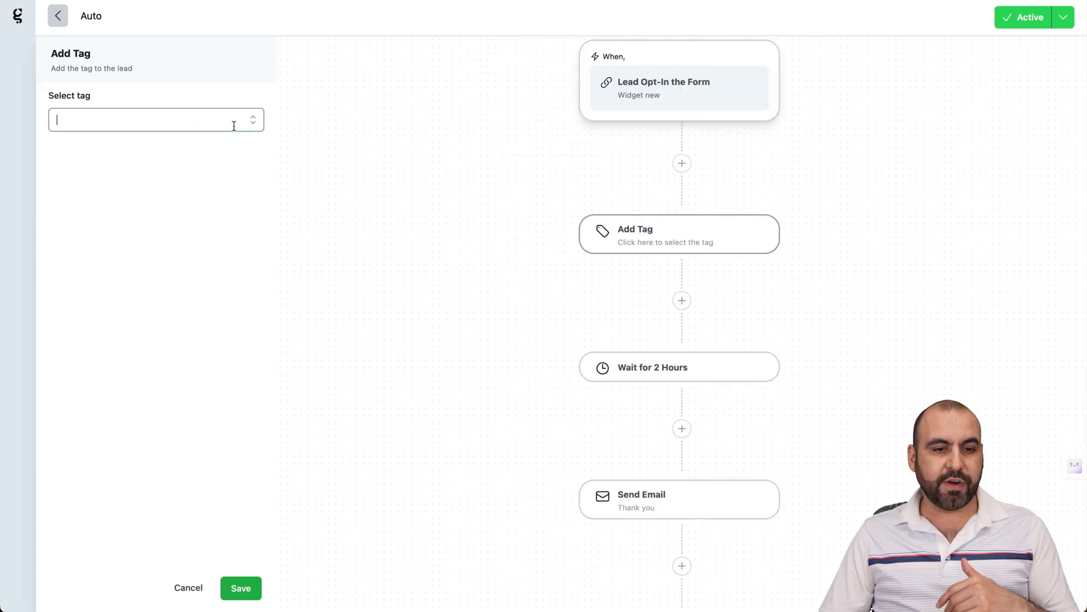
left_click(254, 120)
left_click(134, 145)
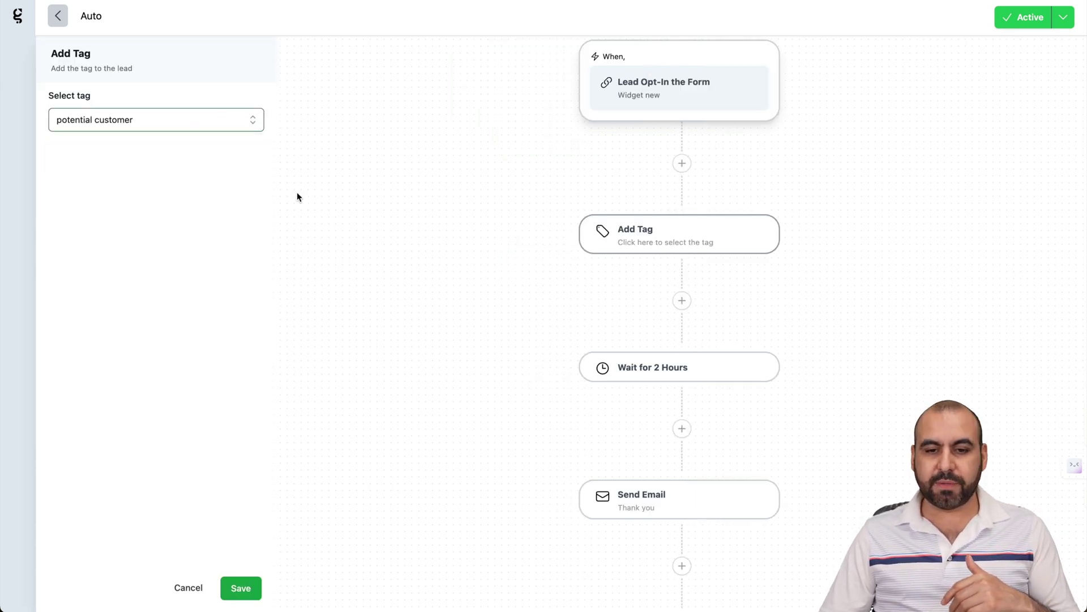
left_click(242, 588)
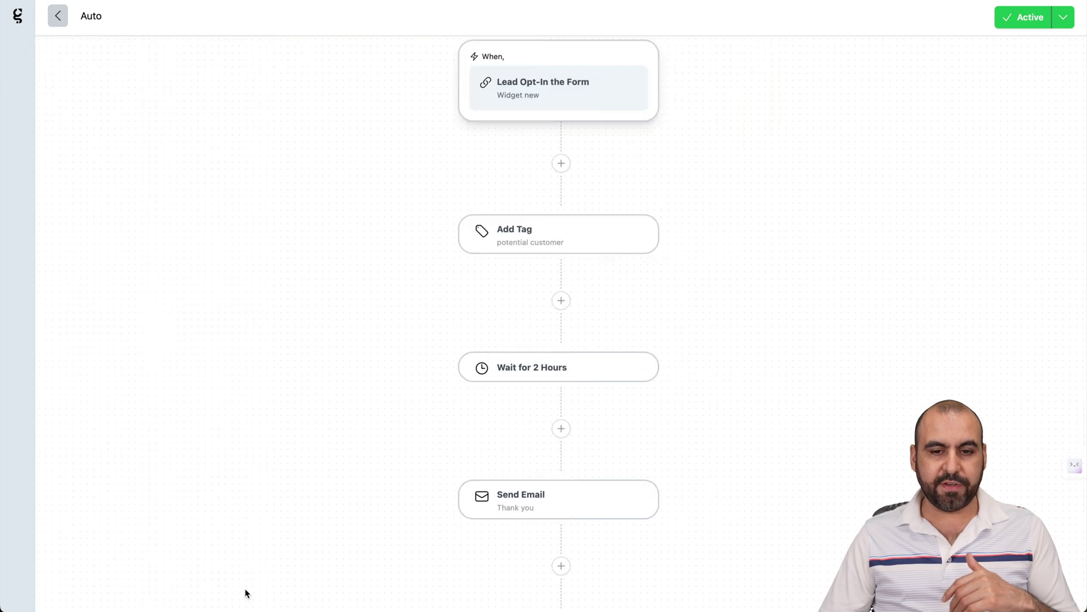
scroll(573, 468, "down", 2)
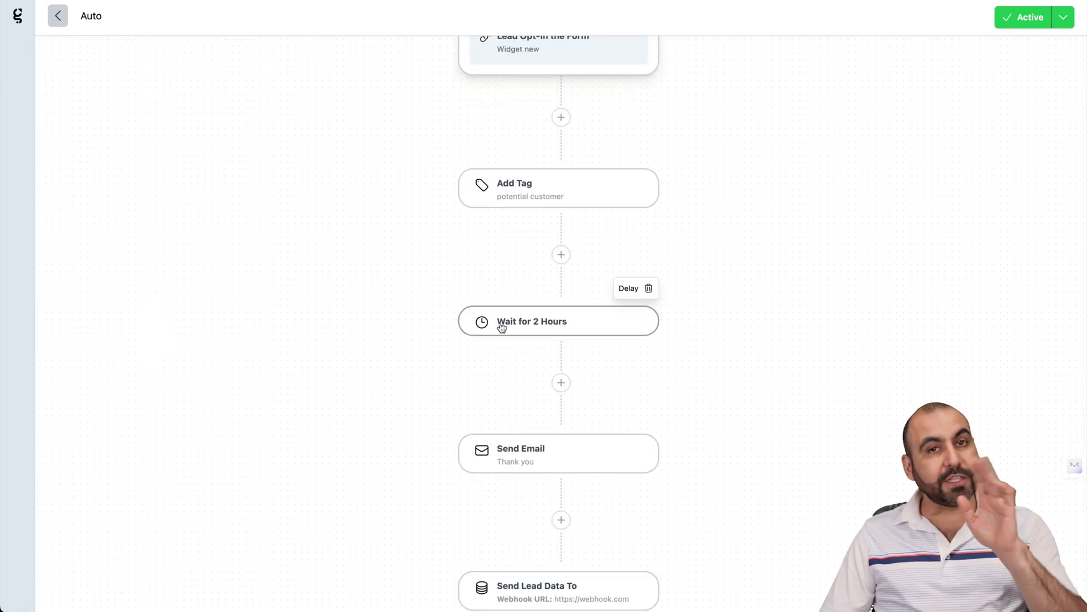
scroll(538, 348, "down", 4)
scroll(538, 347, "down", 2)
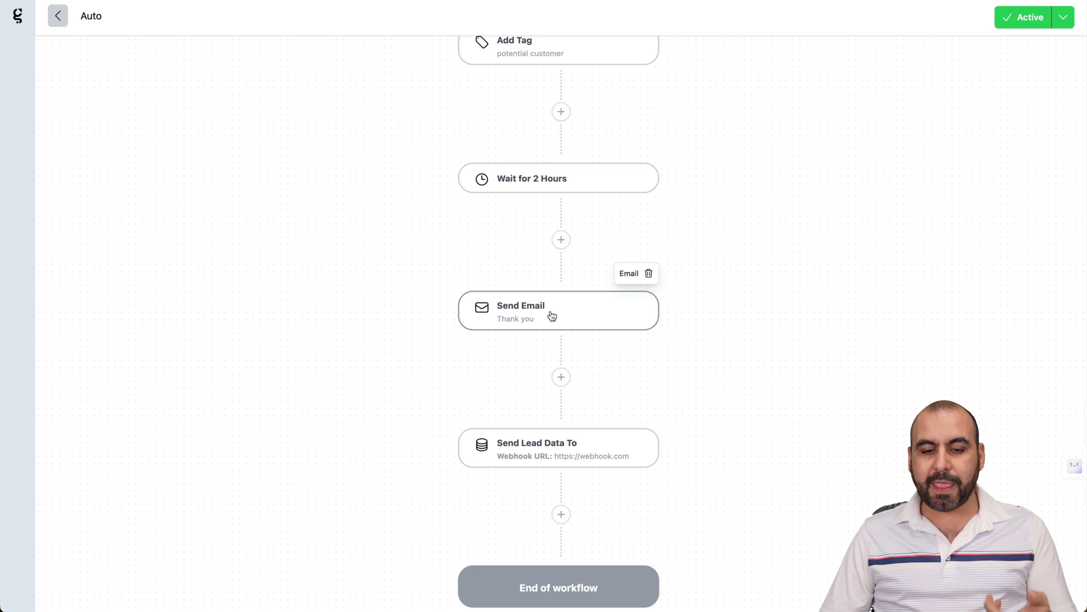
Step: Review the Send Data step and the list of addable actions, then return to the workflows list
left_click(561, 460)
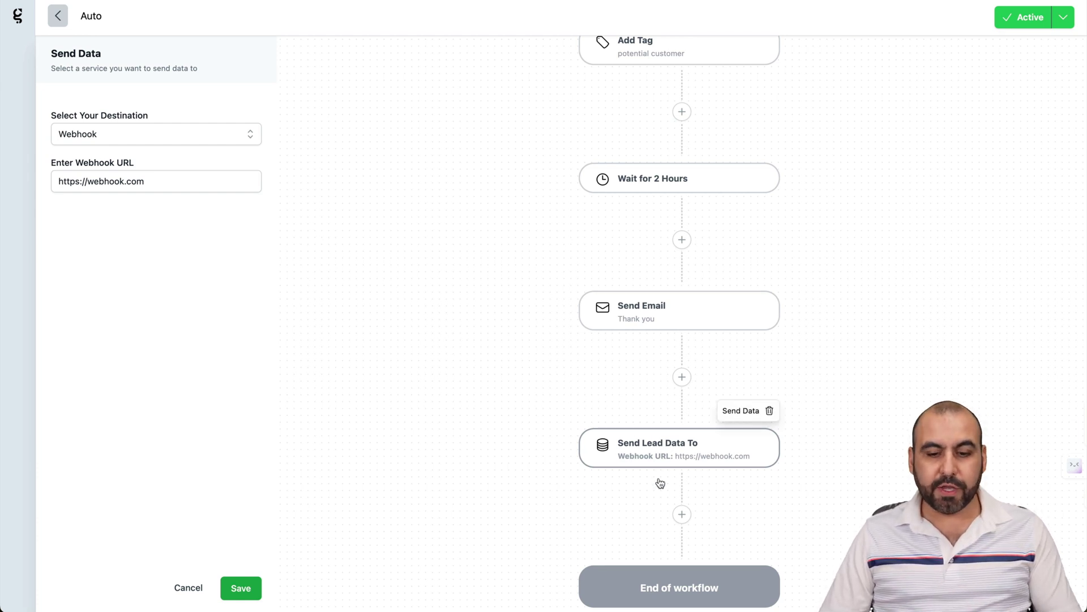
left_click(682, 513)
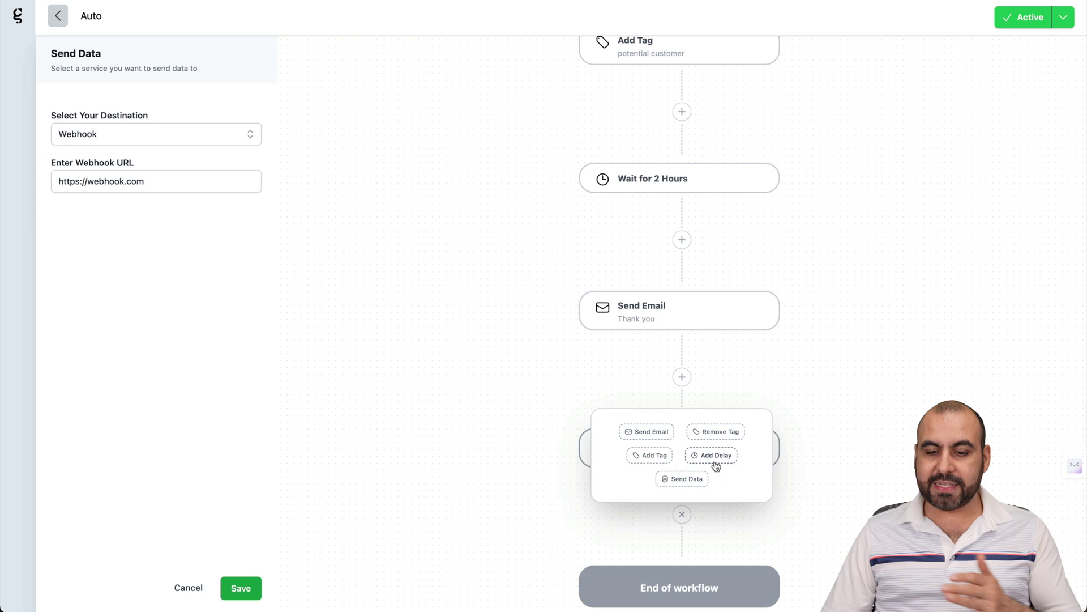
left_click(692, 480)
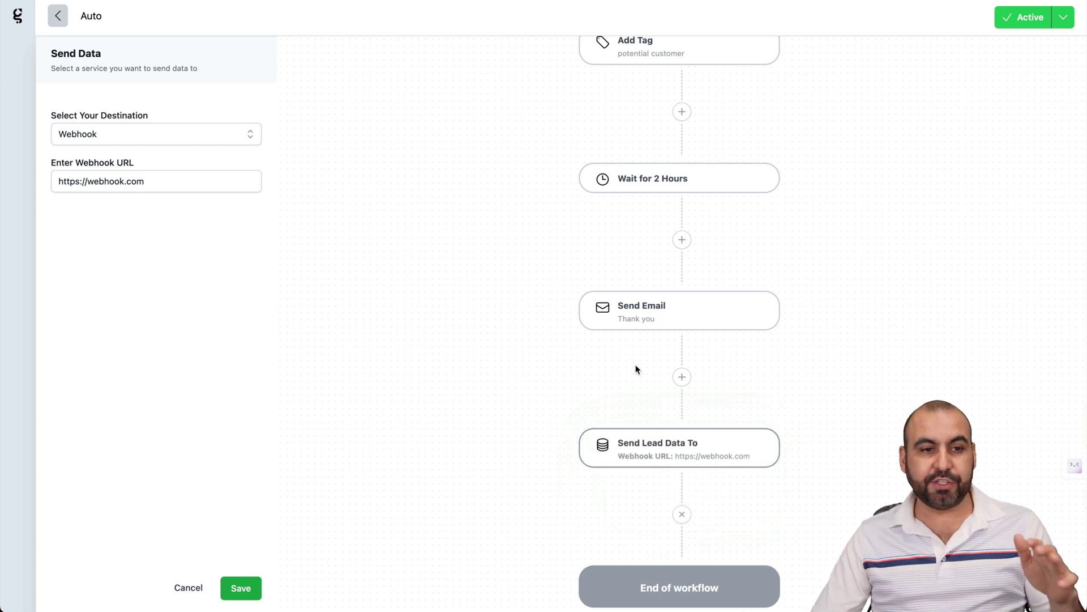
left_click(144, 54)
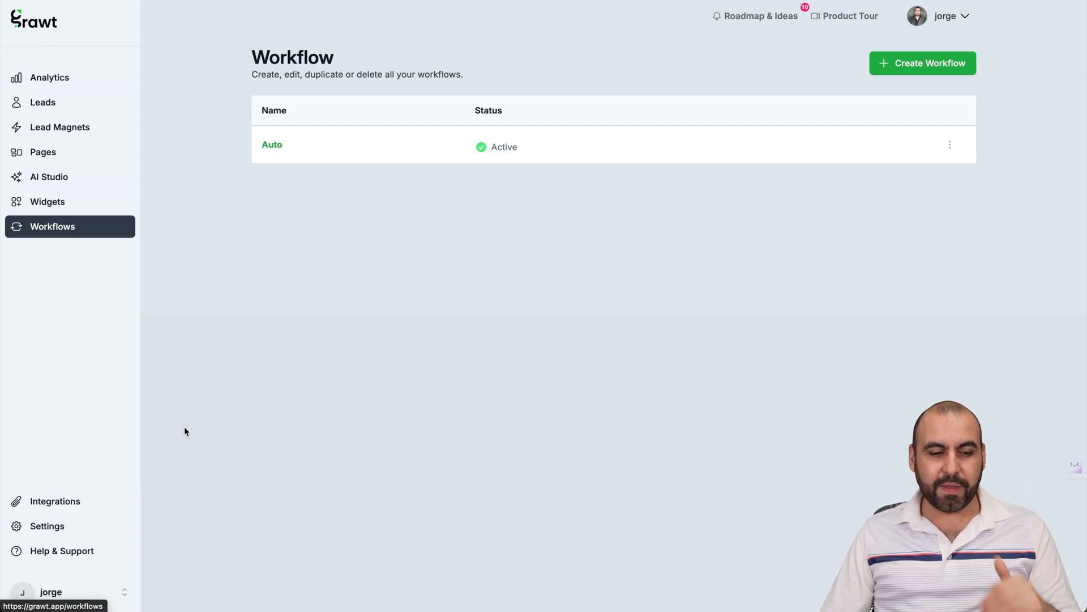
Step: Visit the Integrations and general Settings pages, then open Leads Management
left_click(88, 499)
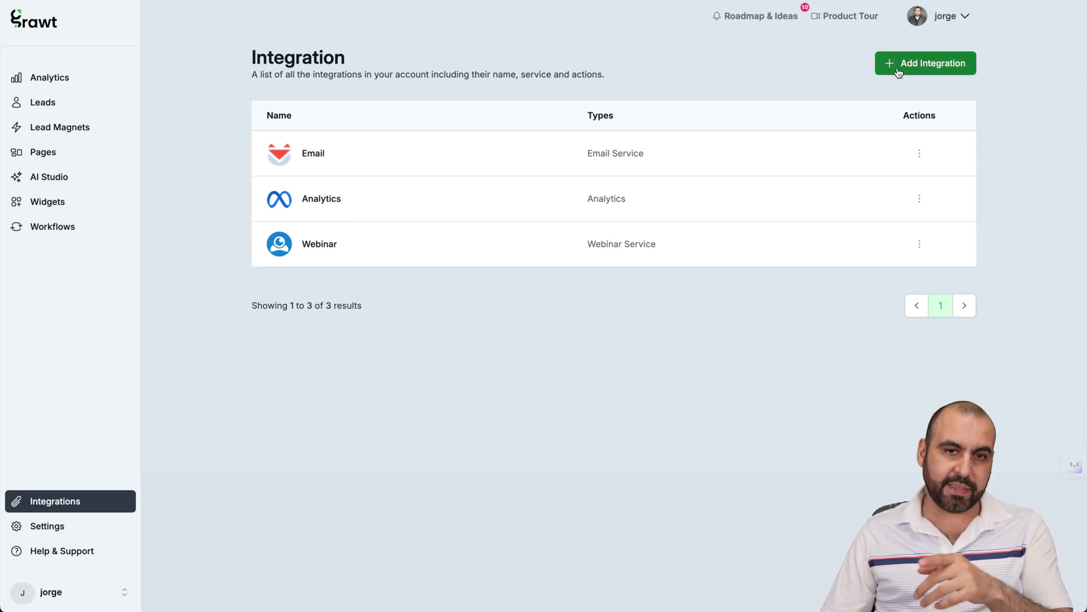
left_click(51, 526)
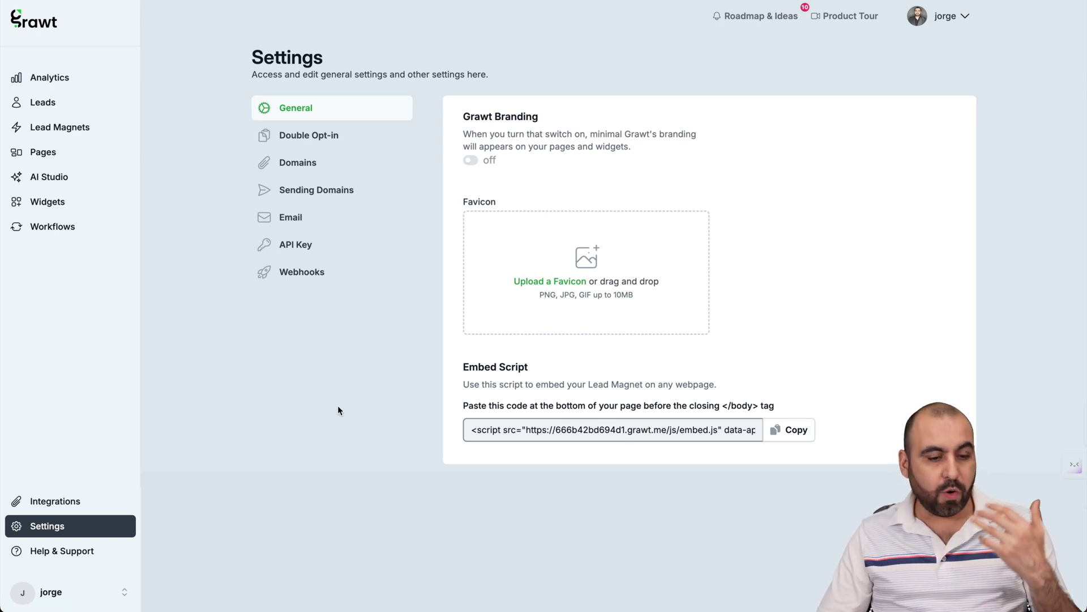
left_click(58, 106)
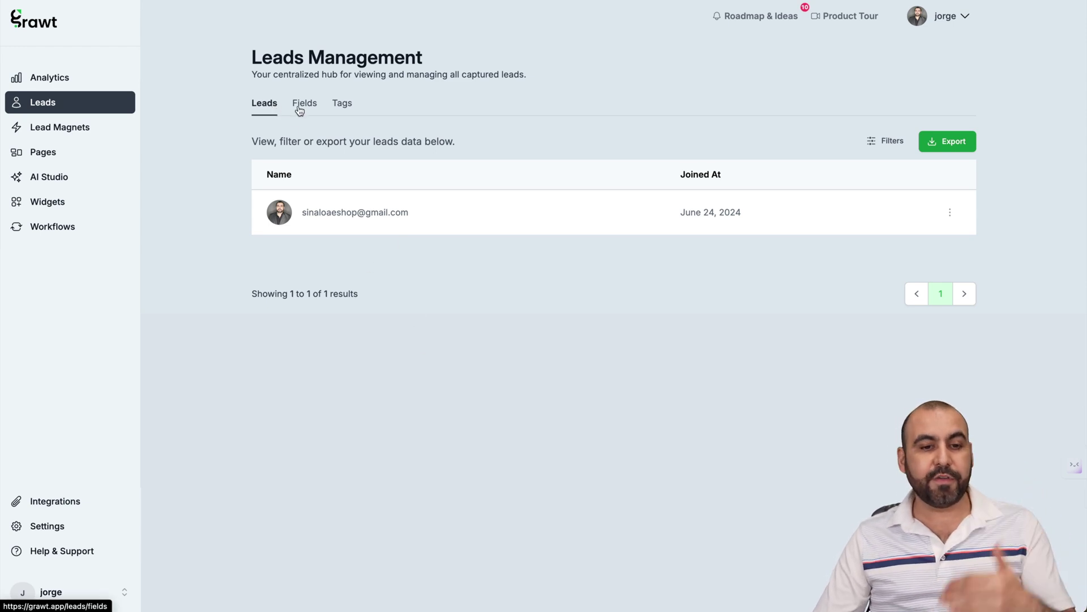
Step: View the lead who joined June 24, 2024, then open the Analytics dashboard
left_click(412, 195)
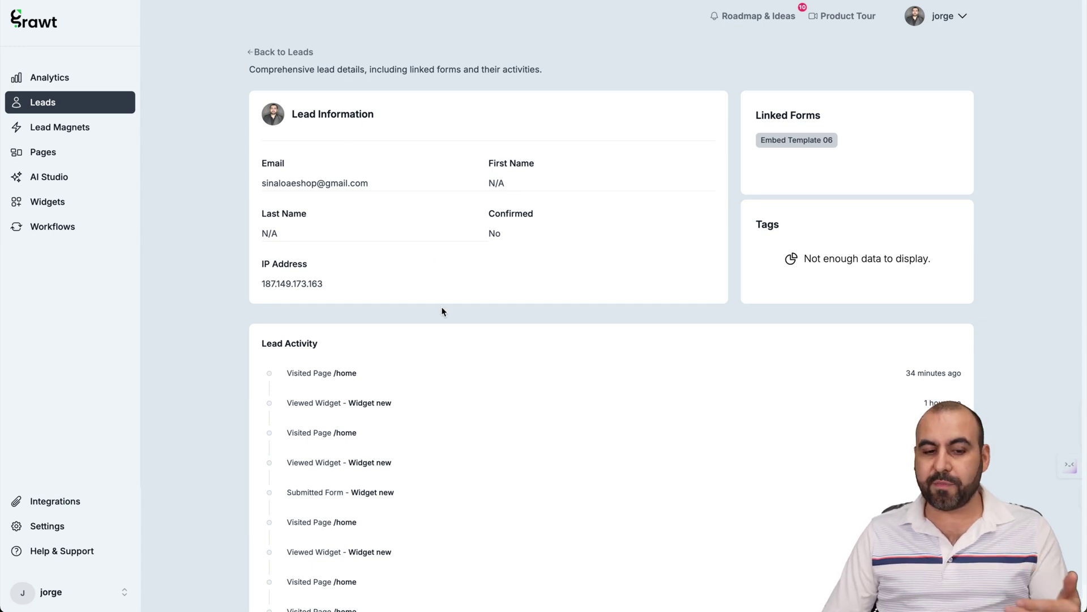
scroll(441, 311, "down", 1)
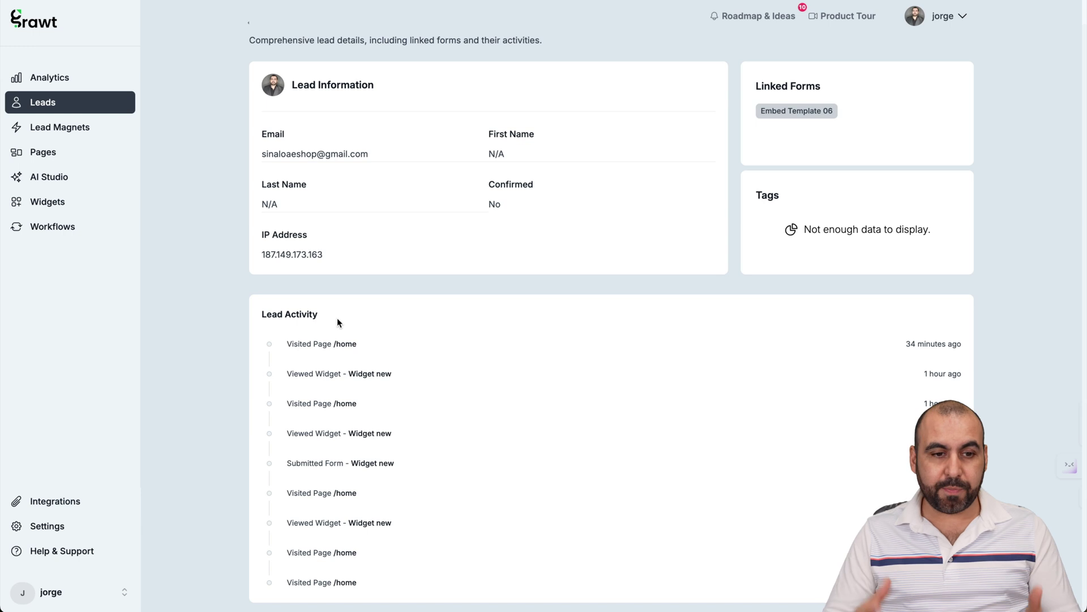
left_click(67, 86)
scroll(496, 374, "down", 1)
scroll(496, 373, "up", 1)
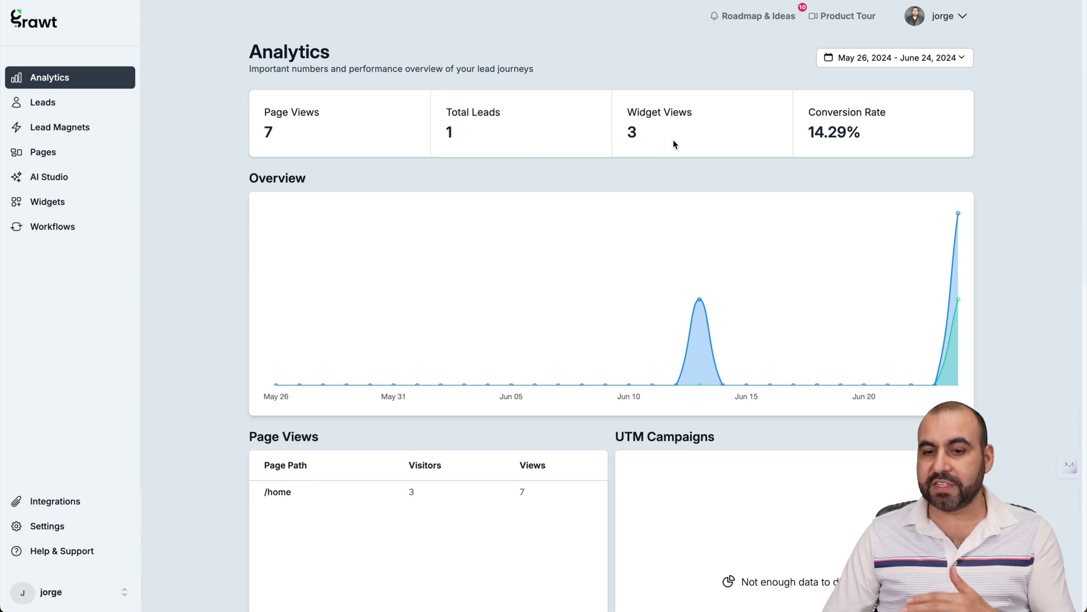
scroll(751, 311, "down", 1)
scroll(751, 311, "down", 2)
scroll(750, 311, "down", 1)
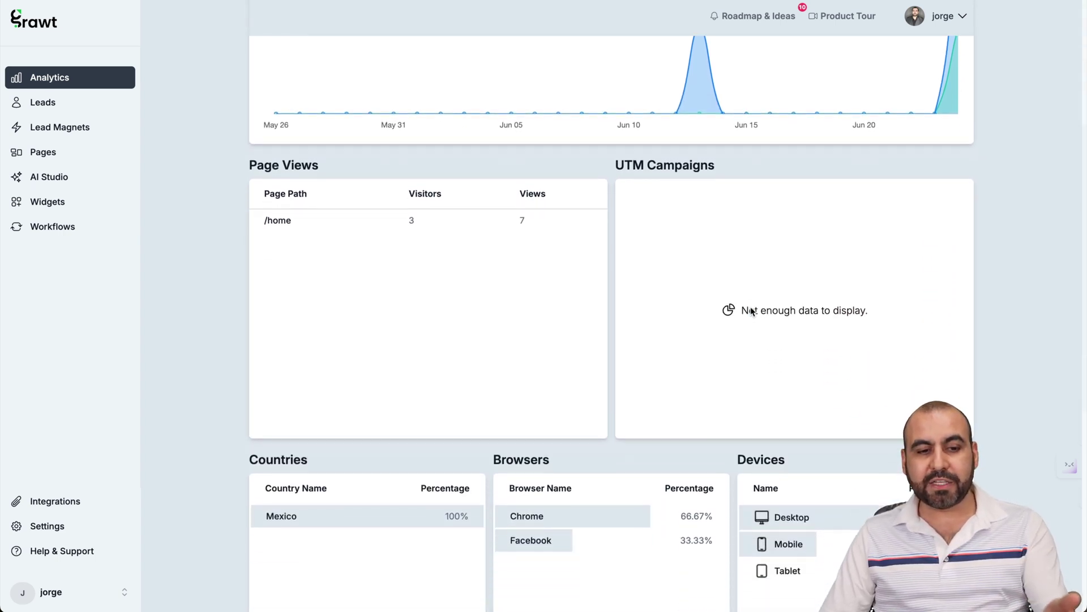
scroll(751, 311, "down", 2)
scroll(751, 311, "down", 1)
scroll(751, 311, "down", 1)
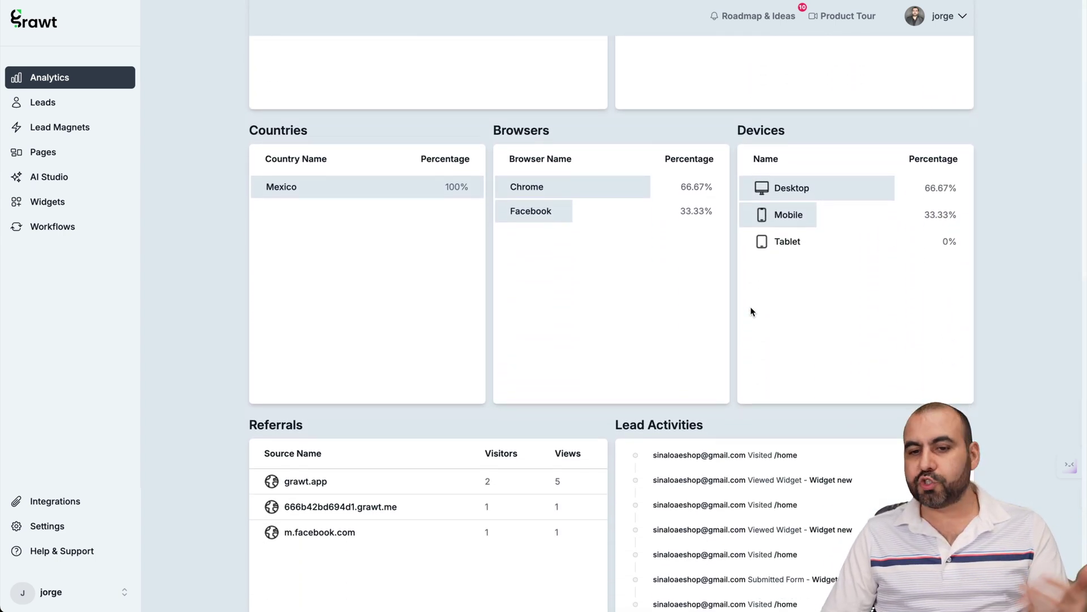
scroll(751, 311, "down", 1)
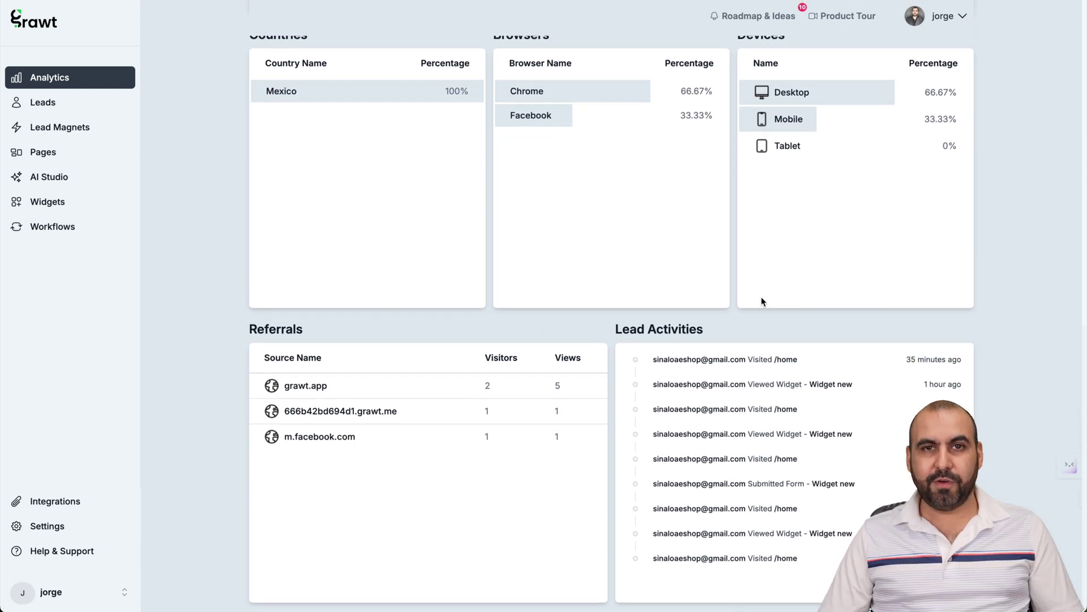